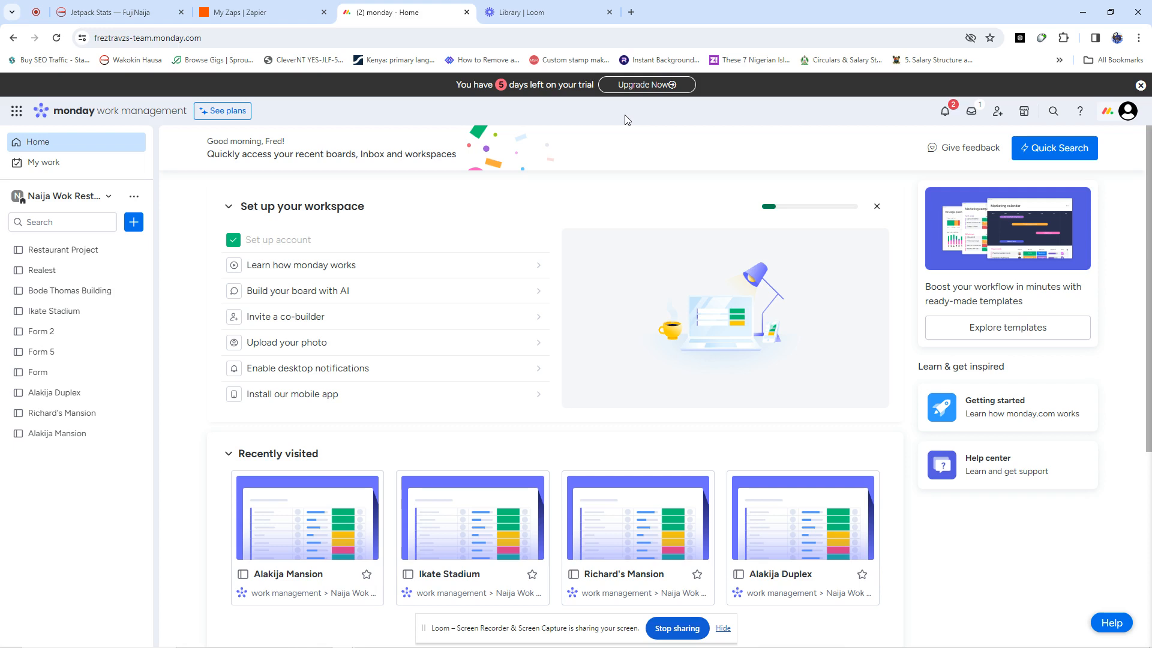
Open the Alakija Mansion board and review the items, types, assignees and statuses in its Site Clearance, Excavation and Done groups.
{"action": "left_click", "coordinate": [723, 630]}
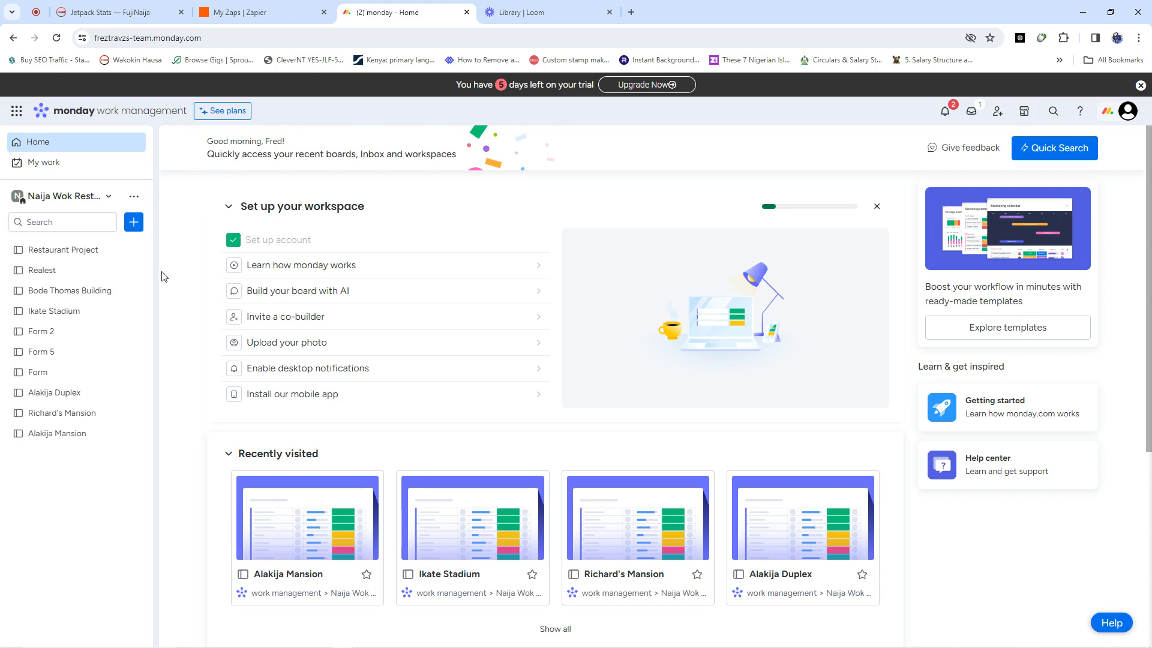
{"action": "double_click", "coordinate": [61, 435]}
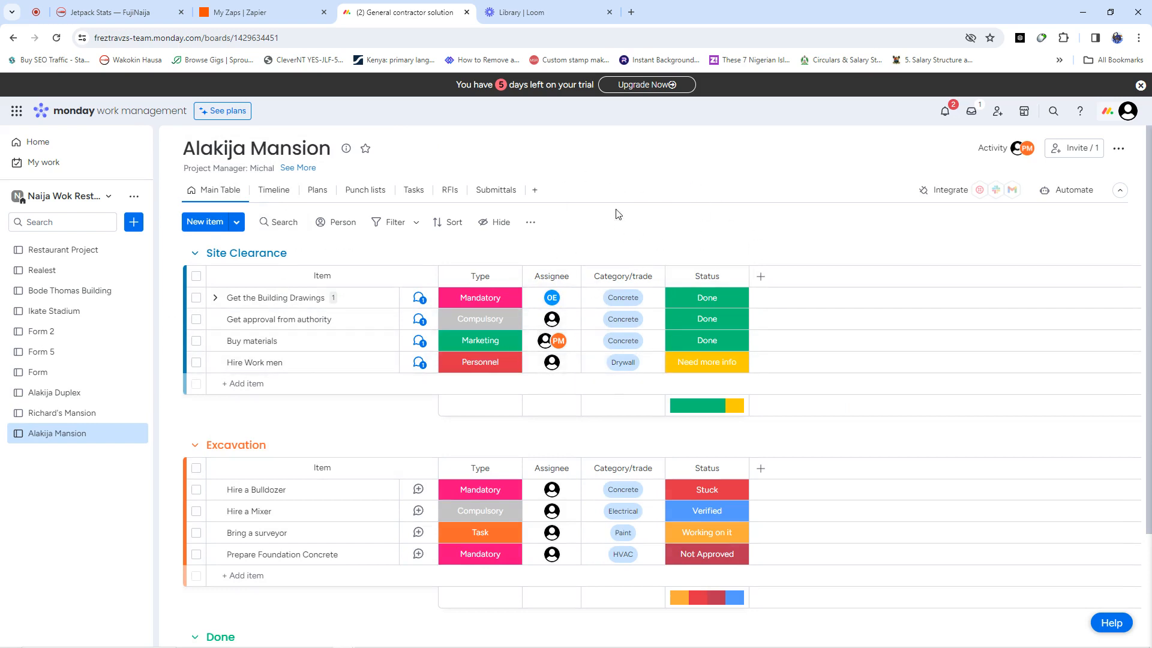
{"action": "scroll", "coordinate": [712, 349], "scroll_direction": "down", "scroll_amount": 3}
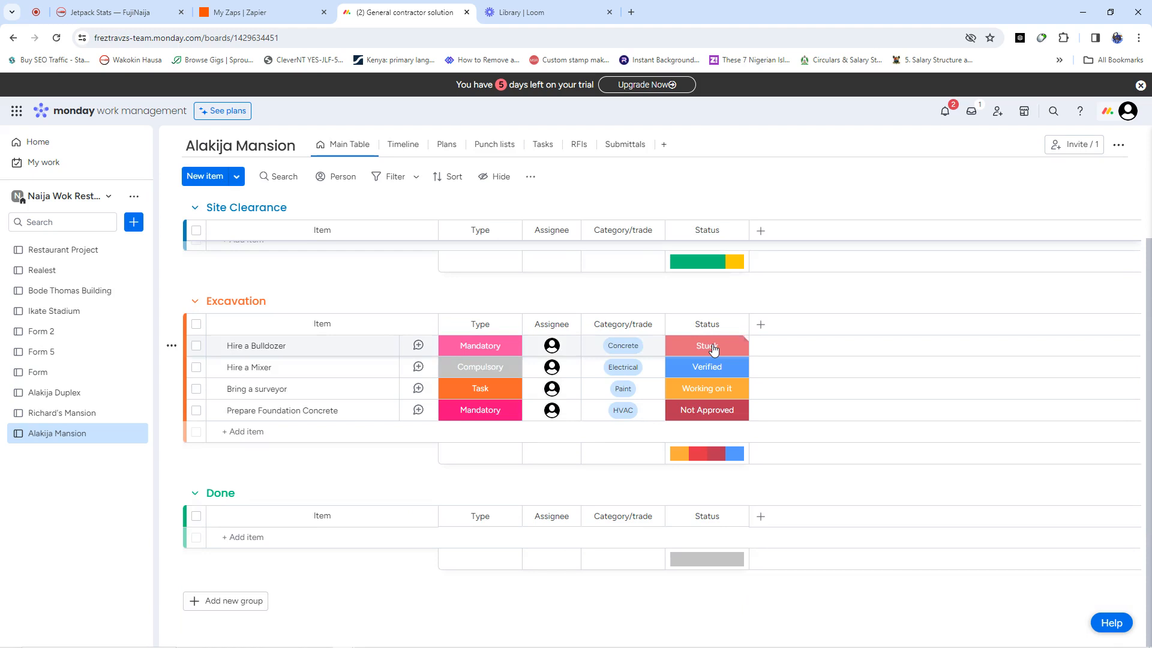
{"action": "scroll", "coordinate": [713, 350], "scroll_direction": "up", "scroll_amount": 3}
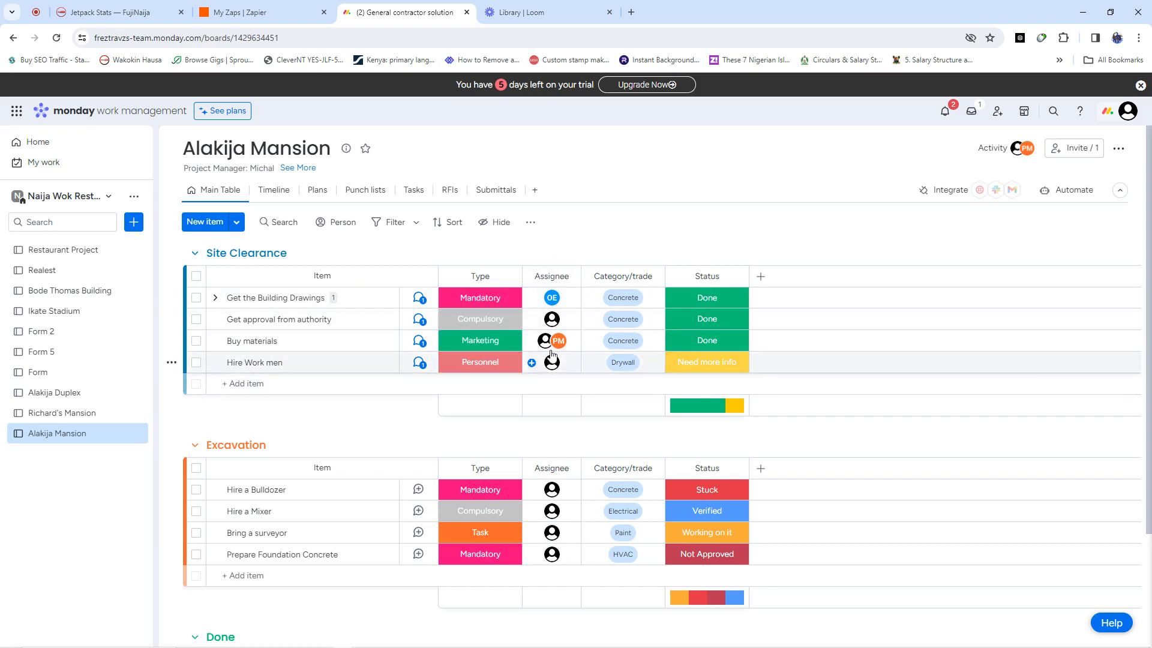
{"action": "mouse_move", "coordinate": [553, 364]}
{"action": "scroll", "coordinate": [737, 315], "scroll_direction": "down", "scroll_amount": 2}
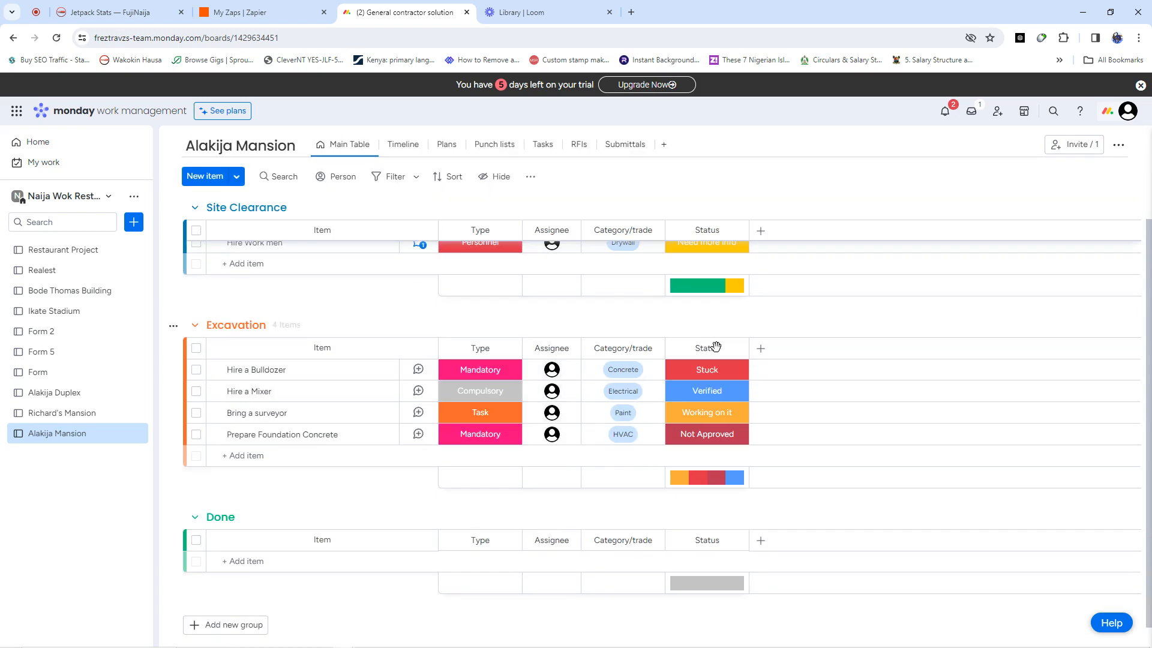
{"action": "scroll", "coordinate": [711, 390], "scroll_direction": "down", "scroll_amount": 1}
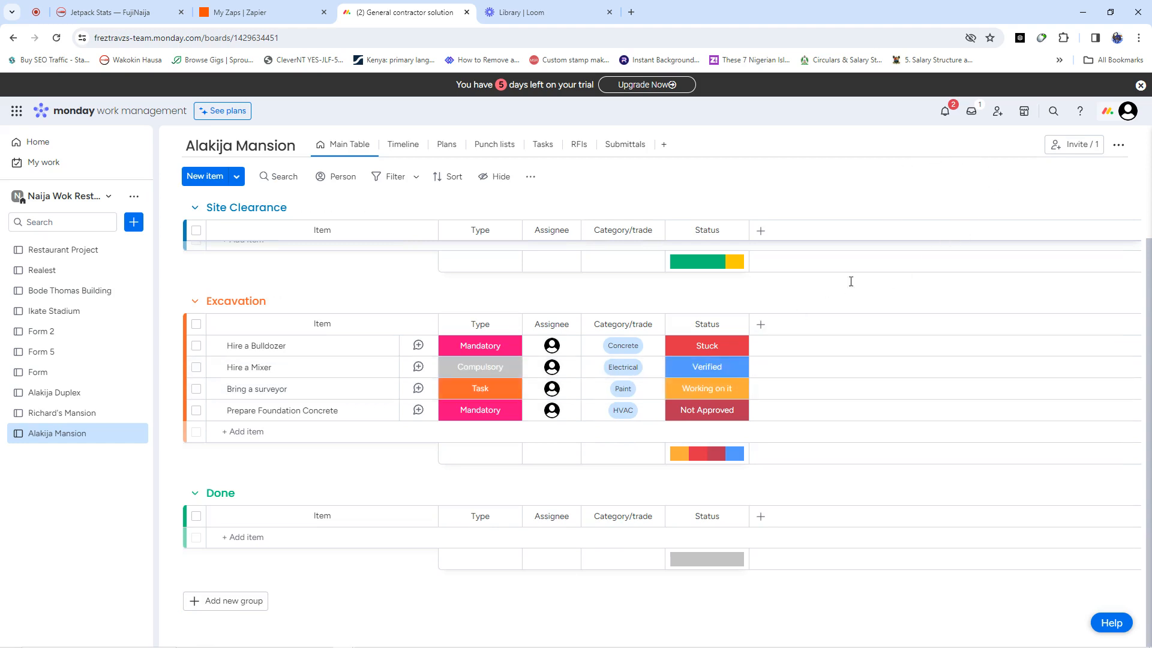
{"action": "scroll", "coordinate": [720, 372], "scroll_direction": "up", "scroll_amount": 3}
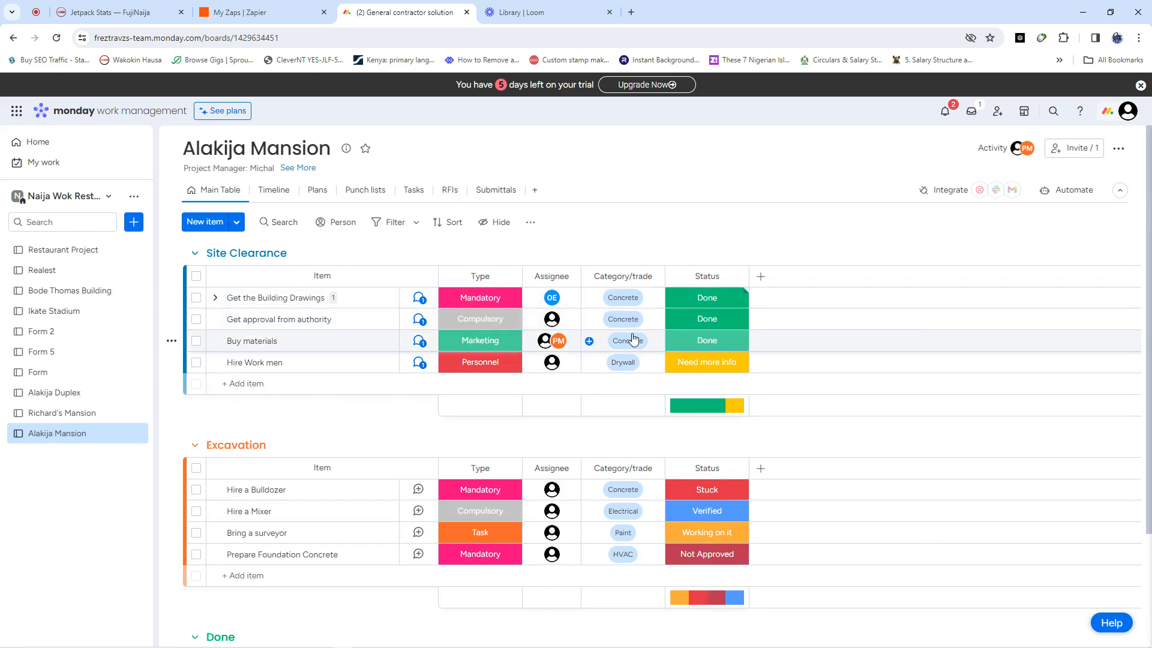
{"action": "scroll", "coordinate": [571, 364], "scroll_direction": "down", "scroll_amount": 3}
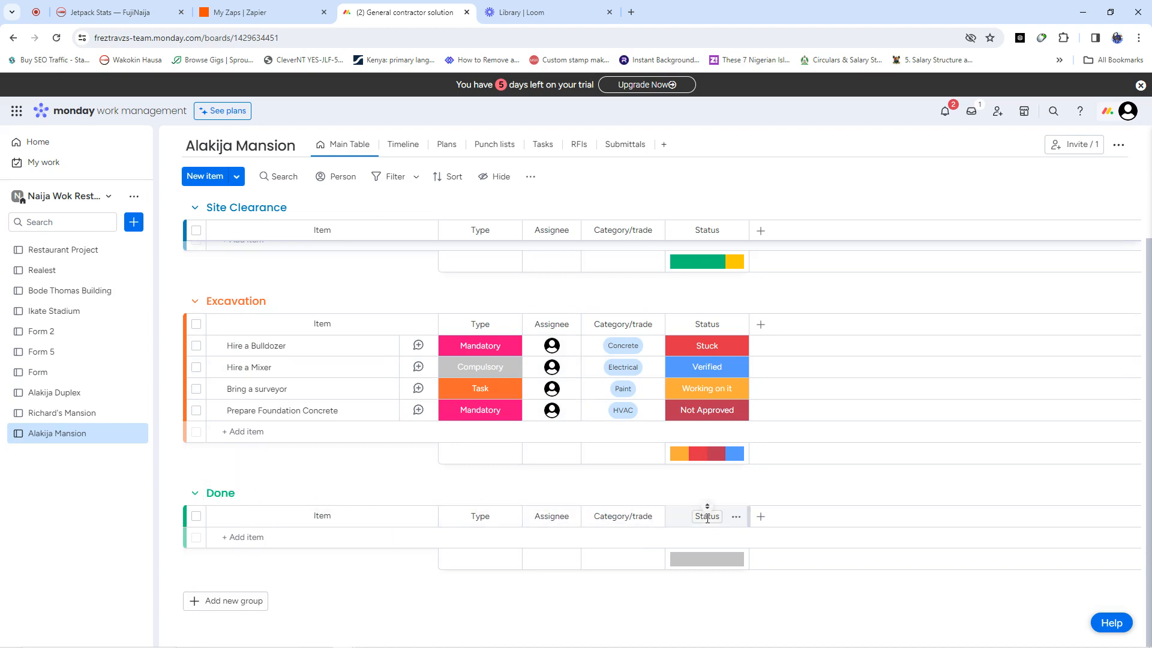
{"action": "scroll", "coordinate": [656, 517], "scroll_direction": "up", "scroll_amount": 3}
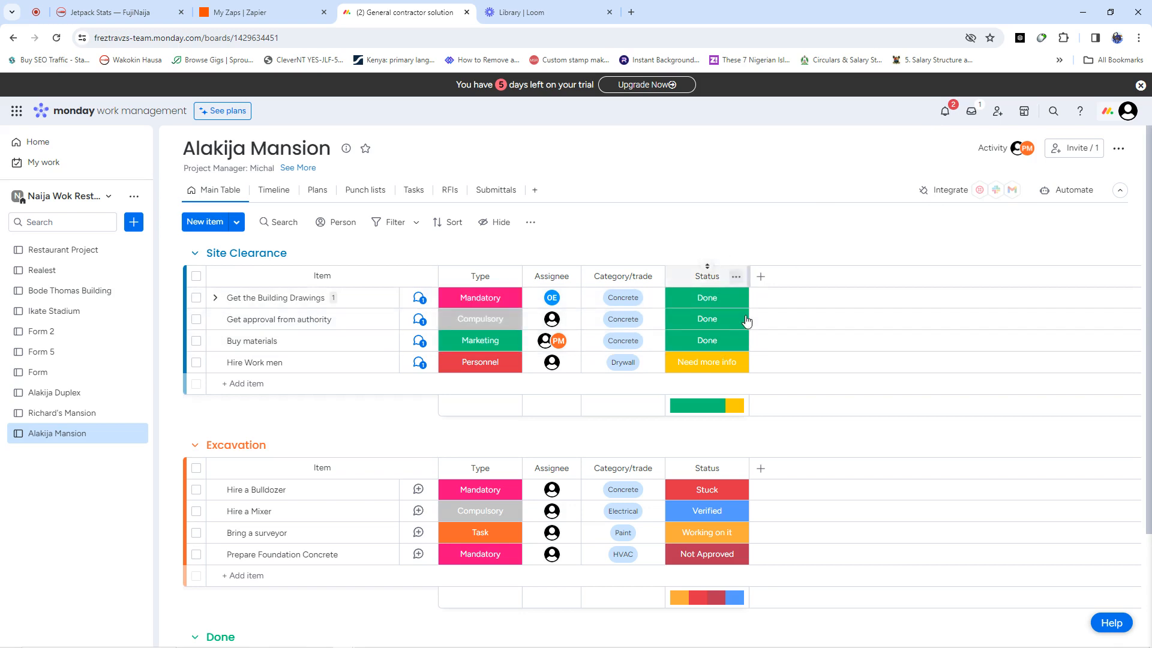
{"action": "scroll", "coordinate": [722, 372], "scroll_direction": "down", "scroll_amount": 3}
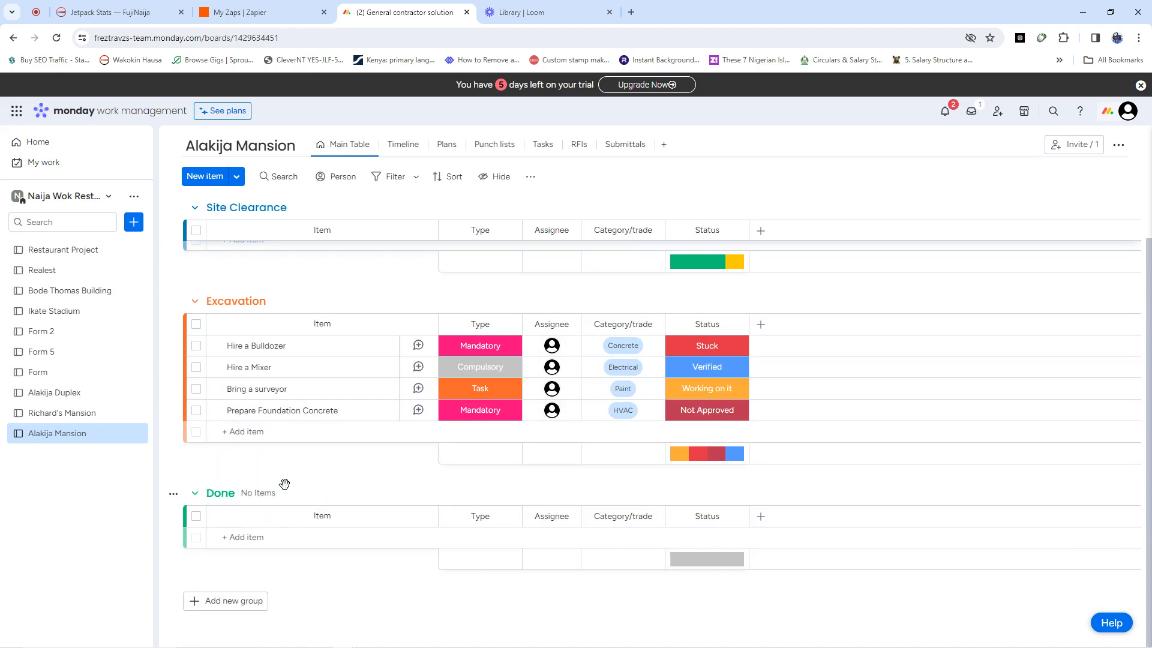
{"action": "scroll", "coordinate": [363, 328], "scroll_direction": "up", "scroll_amount": 3}
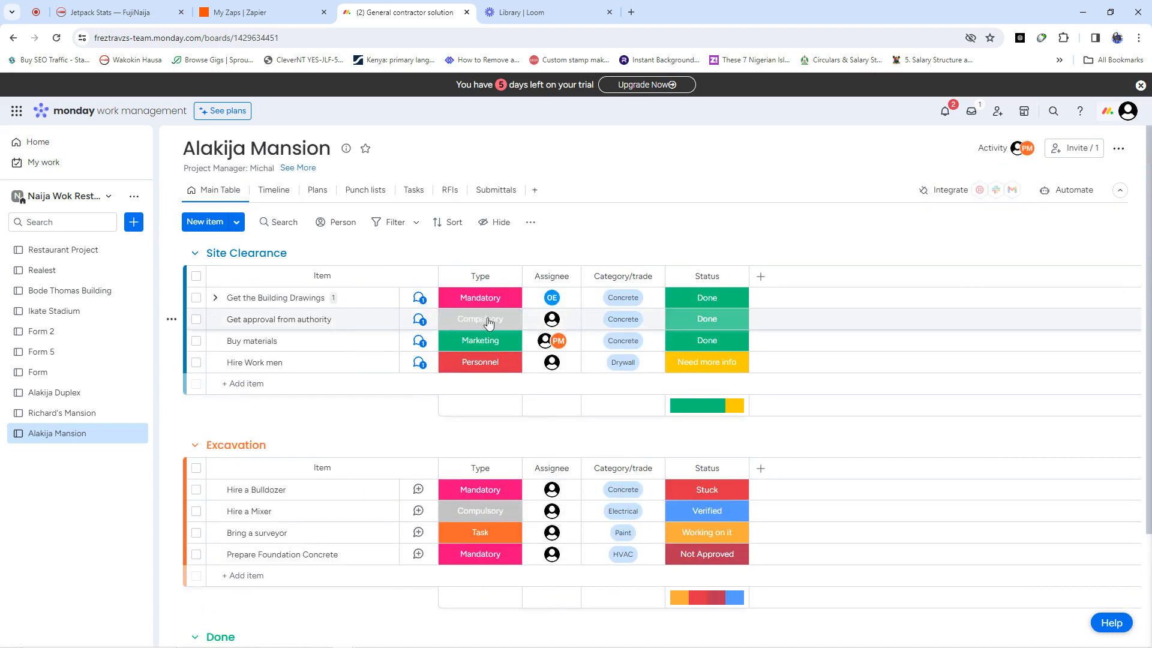
{"action": "scroll", "coordinate": [693, 343], "scroll_direction": "down", "scroll_amount": 3}
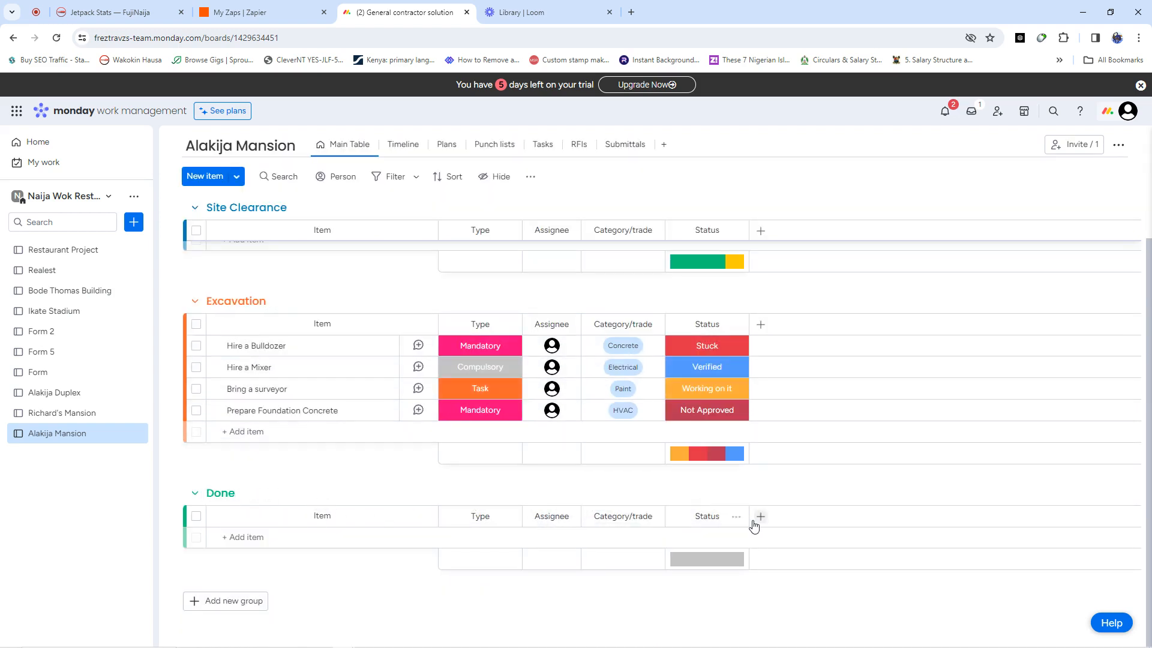
{"action": "scroll", "coordinate": [684, 486], "scroll_direction": "up", "scroll_amount": 3}
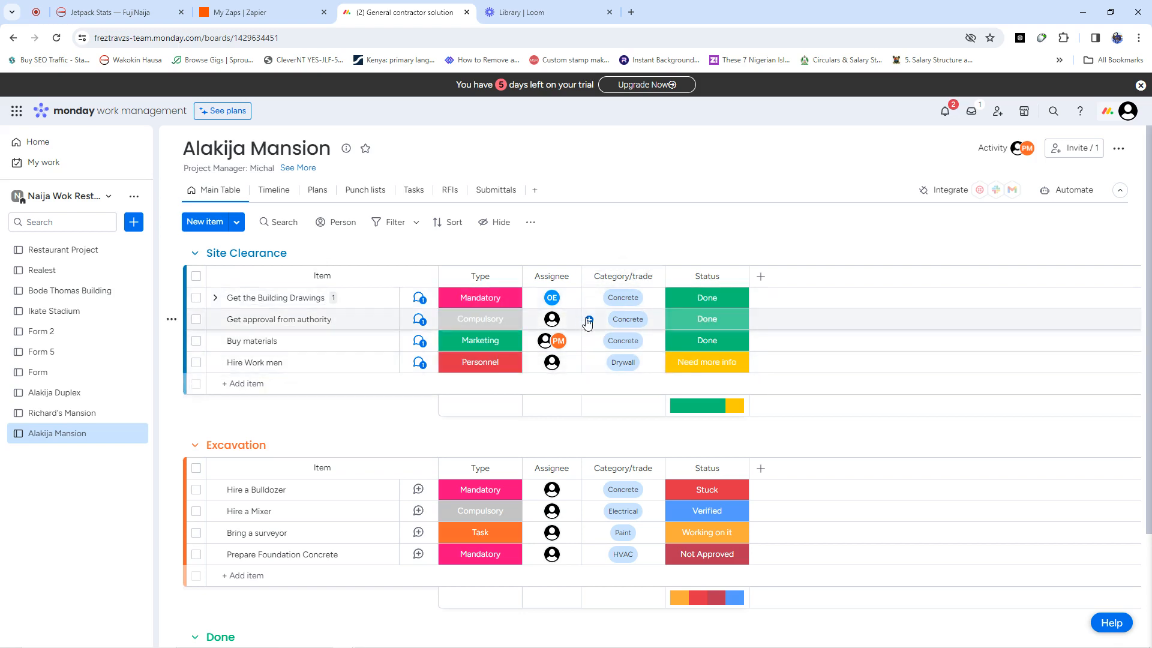
Set the statuses of the four Site Clearance items, in order, to Verified, New RFI, Updated info and Working on it.
{"action": "left_click", "coordinate": [709, 298]}
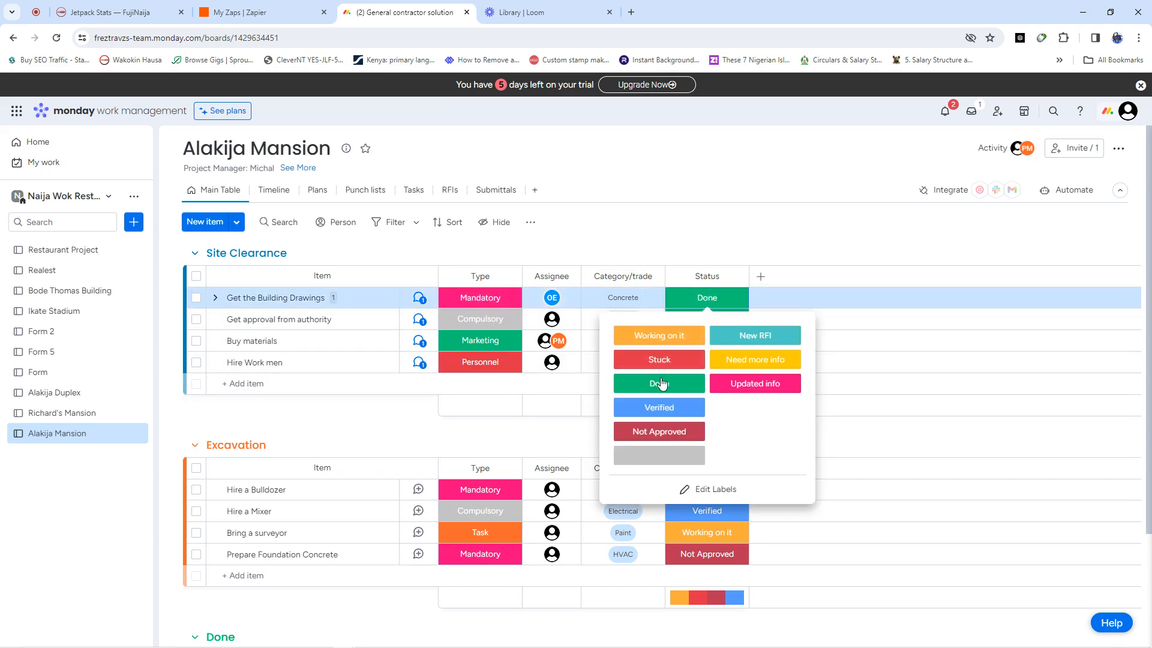
{"action": "left_click", "coordinate": [659, 407]}
{"action": "left_click", "coordinate": [708, 327]}
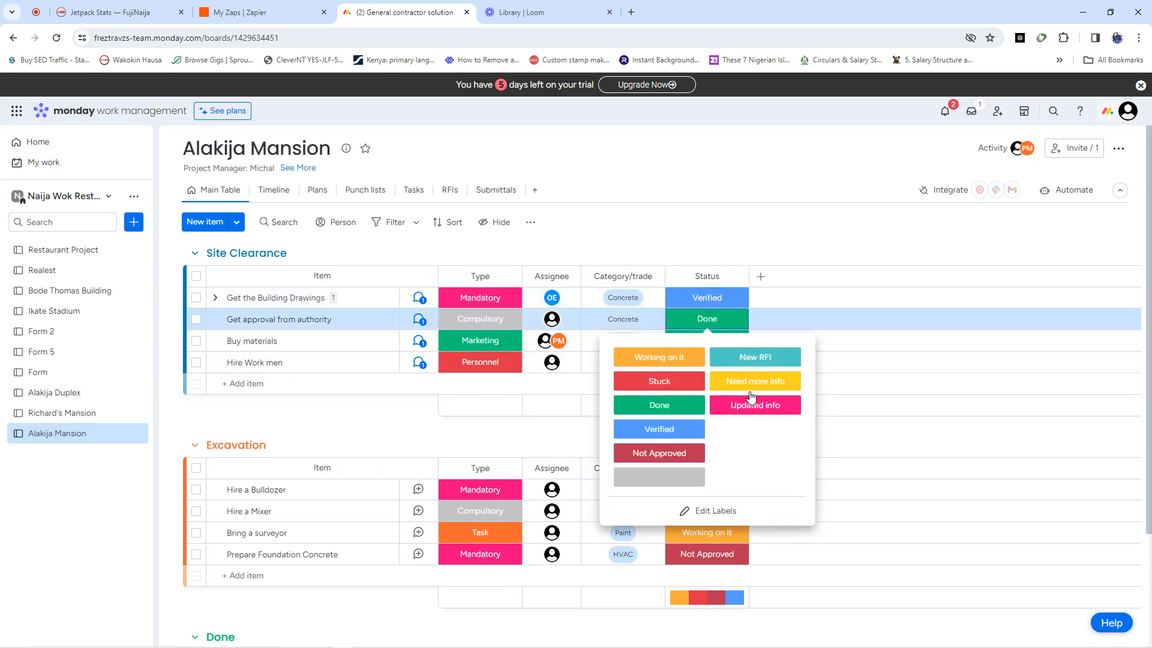
{"action": "left_click", "coordinate": [755, 357]}
{"action": "left_click", "coordinate": [705, 341]}
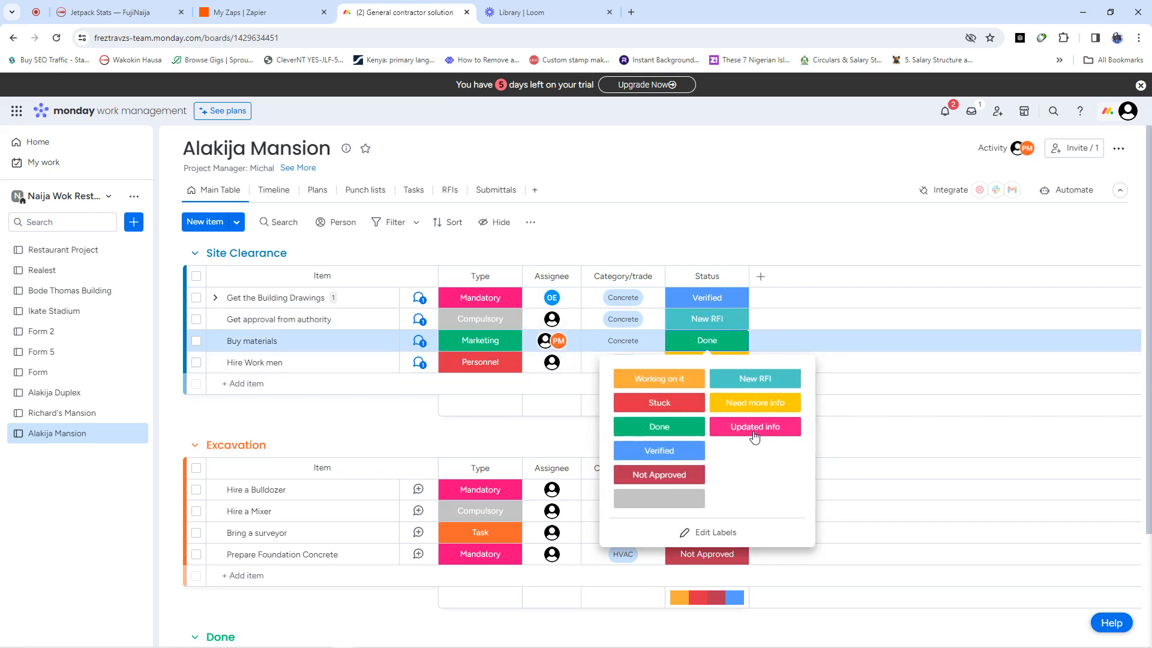
{"action": "left_click", "coordinate": [753, 429]}
{"action": "left_click", "coordinate": [698, 362]}
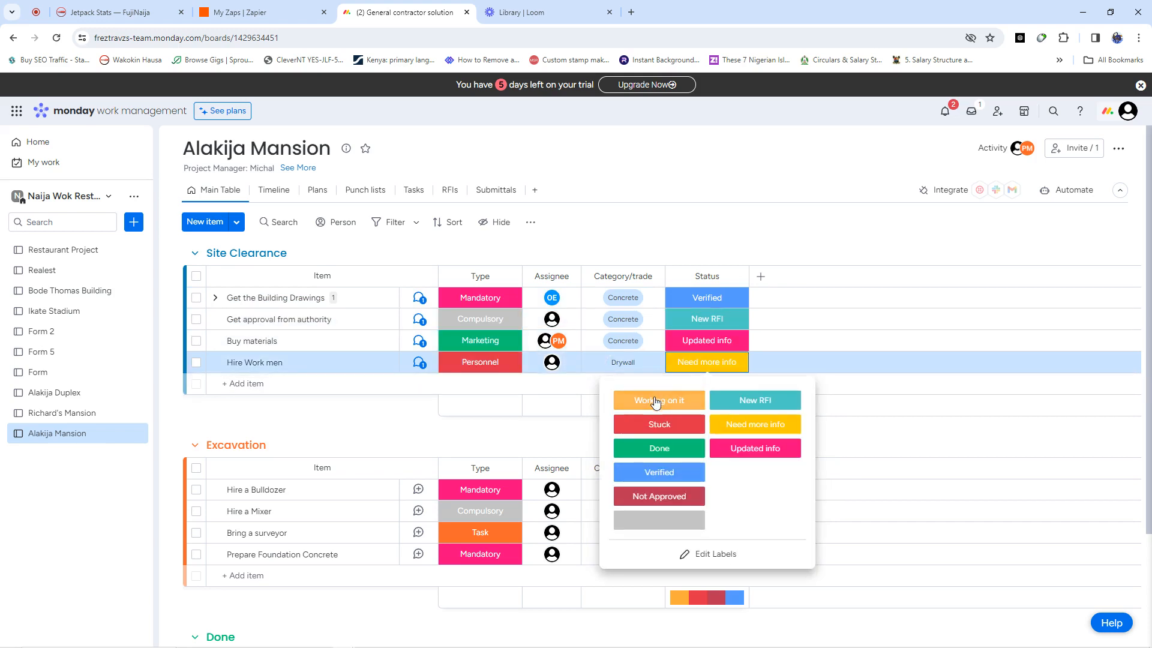
{"action": "left_click", "coordinate": [658, 400]}
{"action": "scroll", "coordinate": [715, 386], "scroll_direction": "down", "scroll_amount": 2}
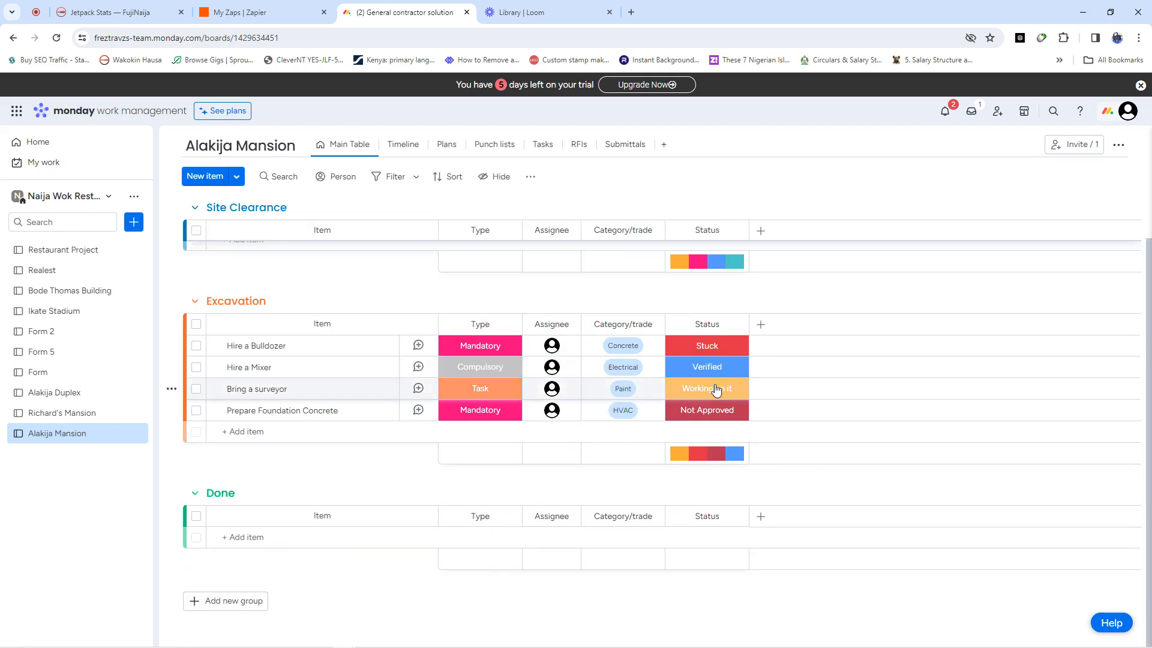
{"action": "scroll", "coordinate": [716, 388], "scroll_direction": "up", "scroll_amount": 2}
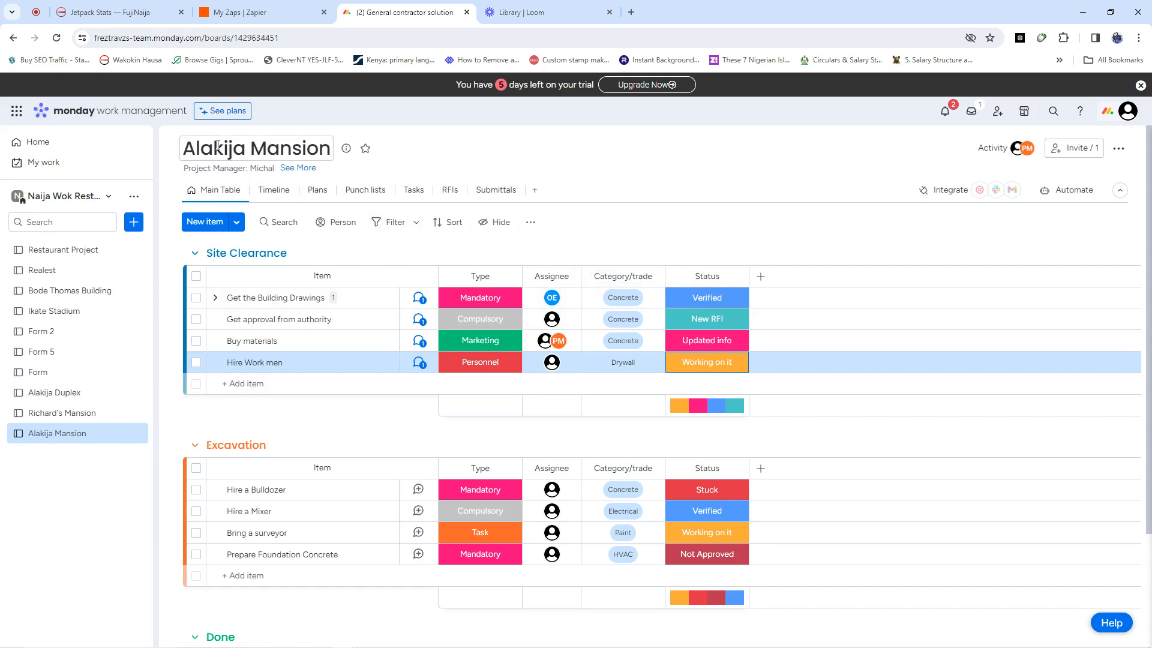
{"action": "scroll", "coordinate": [411, 362], "scroll_direction": "down", "scroll_amount": 3}
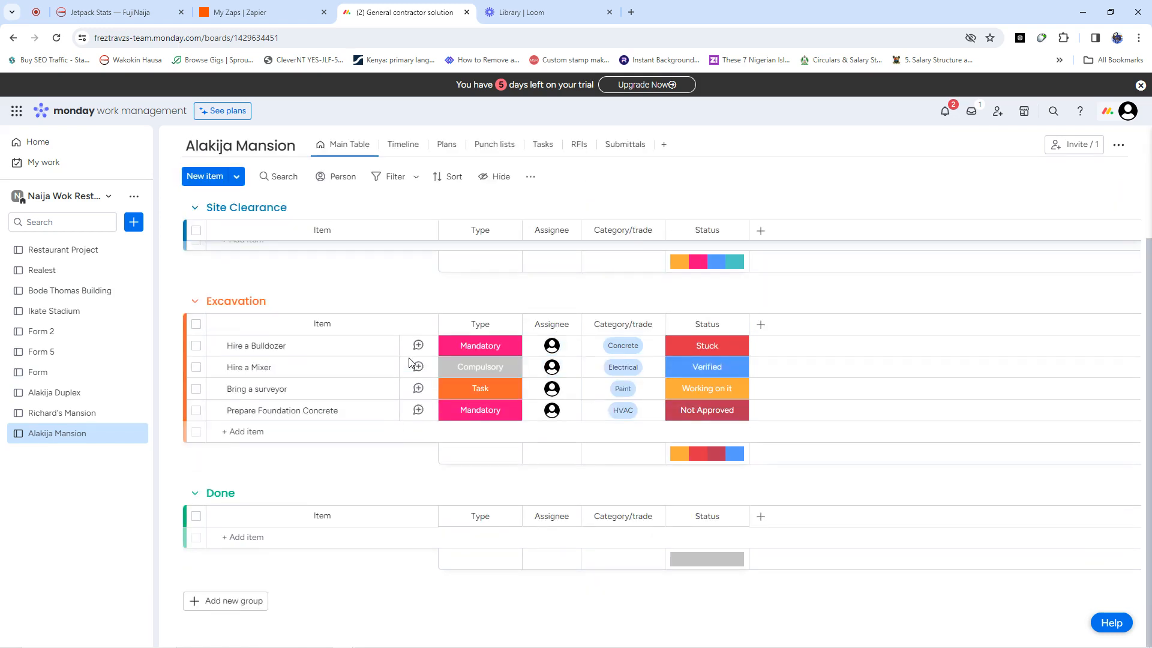
{"action": "scroll", "coordinate": [409, 361], "scroll_direction": "up", "scroll_amount": 3}
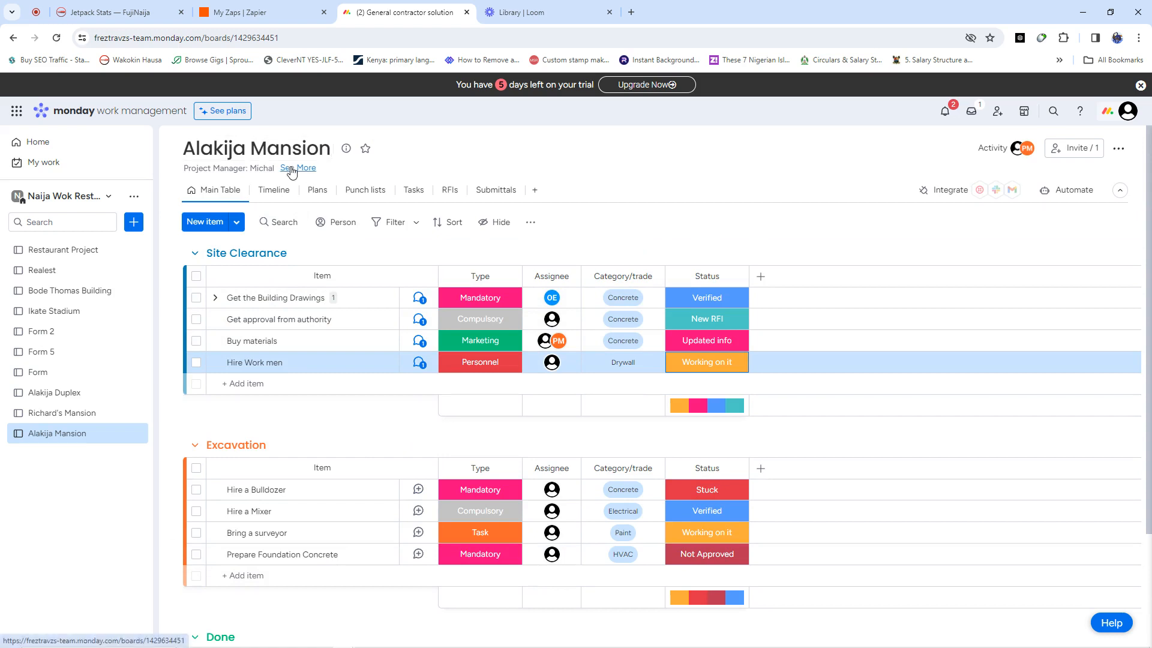
{"action": "scroll", "coordinate": [274, 489], "scroll_direction": "down", "scroll_amount": 3}
{"action": "scroll", "coordinate": [273, 490], "scroll_direction": "up", "scroll_amount": 3}
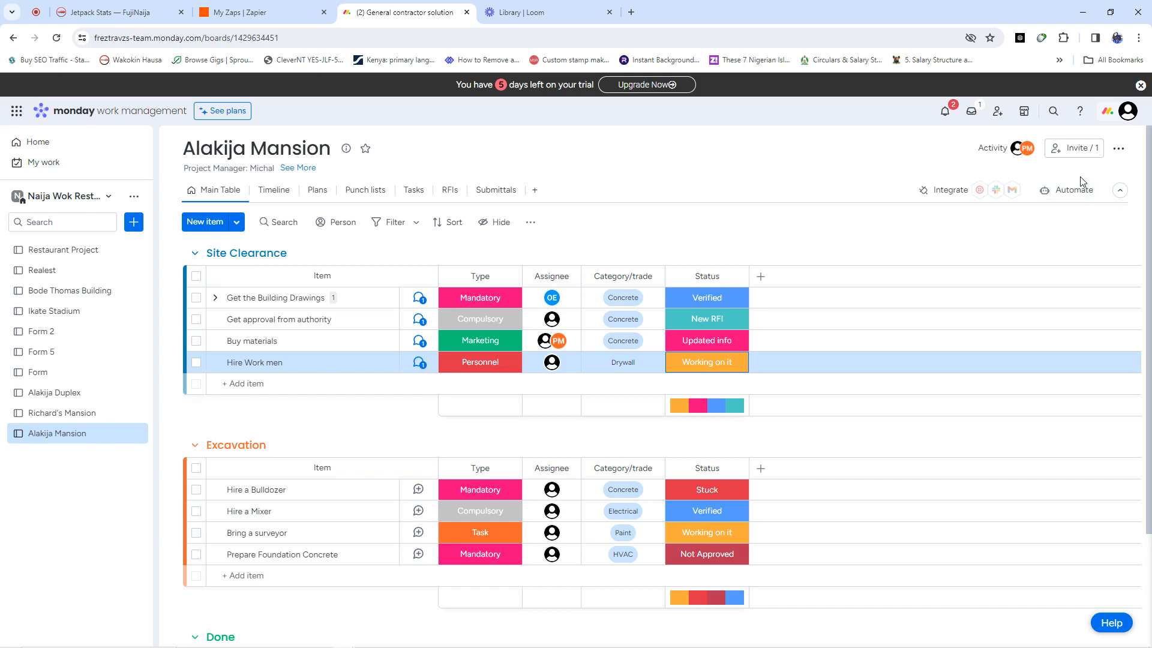
Open the board's Automation center and examine the available automation templates, including the notification, status change, due date and sync categories.
{"action": "left_click", "coordinate": [1075, 192]}
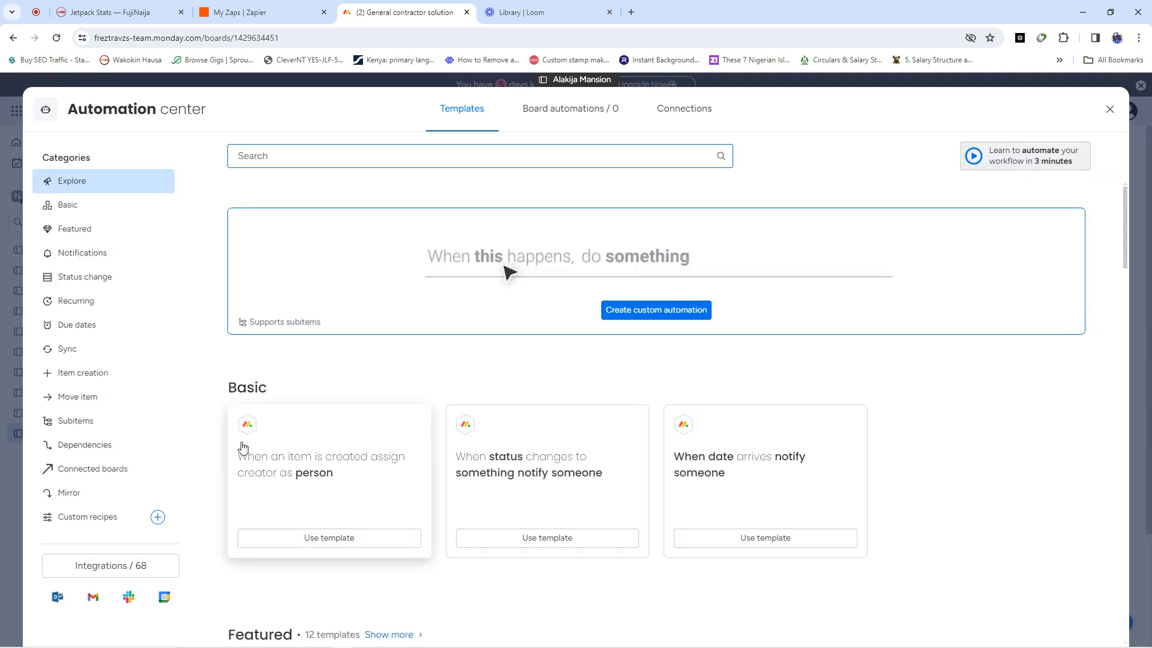
{"action": "scroll", "coordinate": [420, 457], "scroll_direction": "down", "scroll_amount": 7}
{"action": "scroll", "coordinate": [420, 457], "scroll_direction": "down", "scroll_amount": 13}
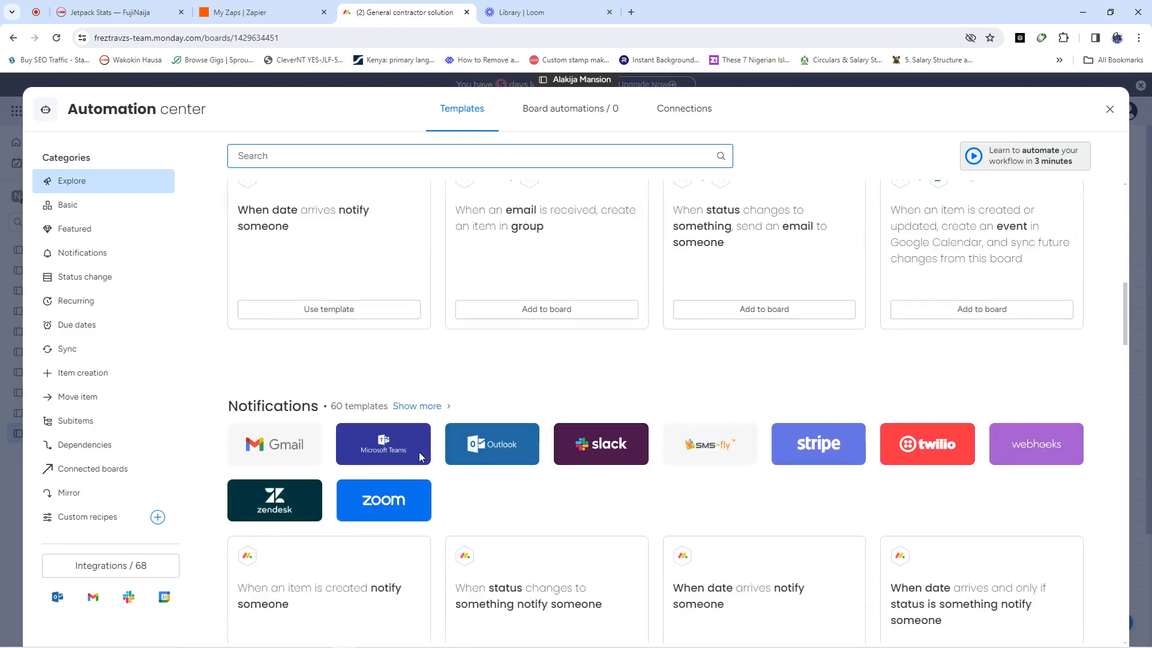
{"action": "scroll", "coordinate": [617, 457], "scroll_direction": "down", "scroll_amount": 15}
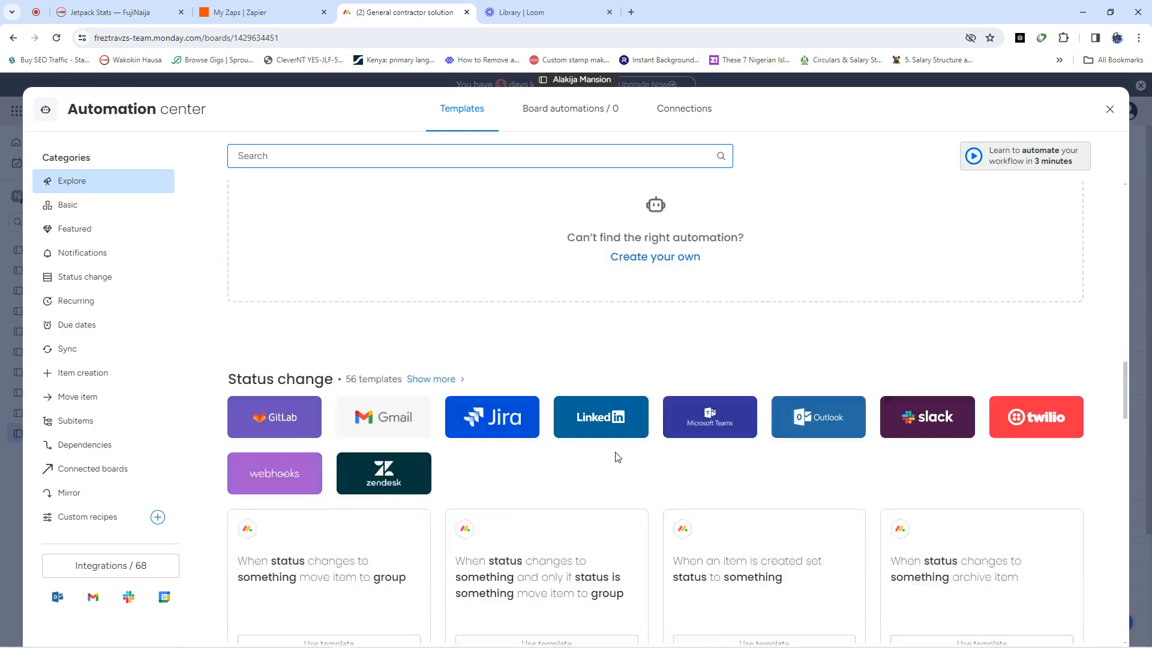
{"action": "scroll", "coordinate": [617, 457], "scroll_direction": "down", "scroll_amount": 15}
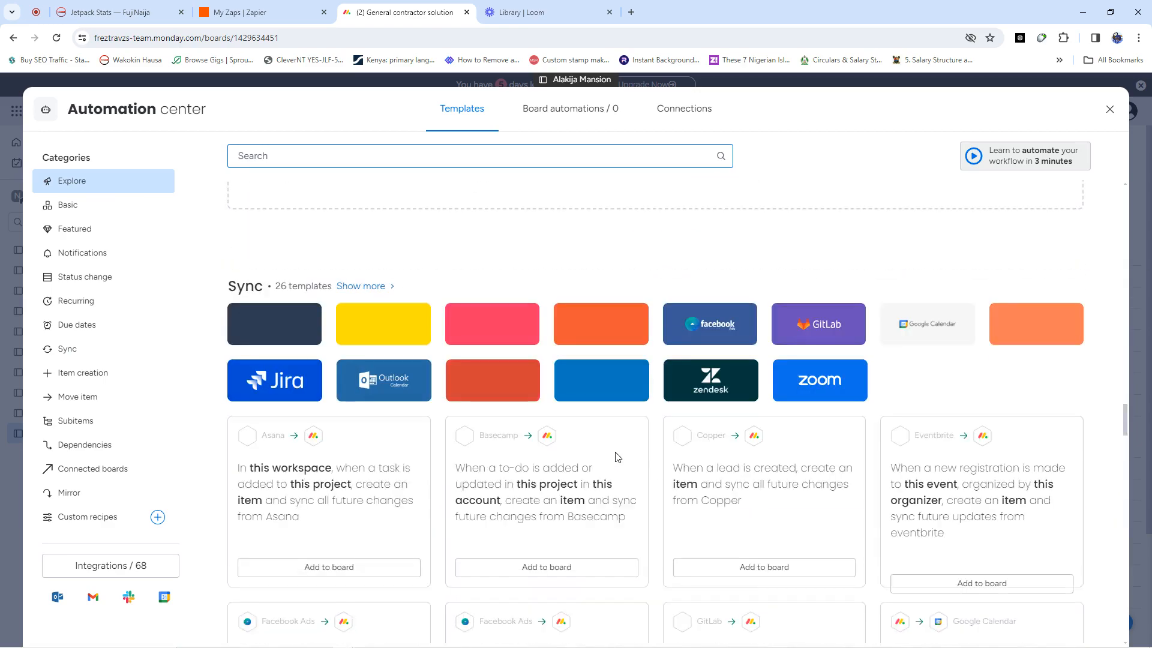
{"action": "scroll", "coordinate": [616, 457], "scroll_direction": "up", "scroll_amount": 20}
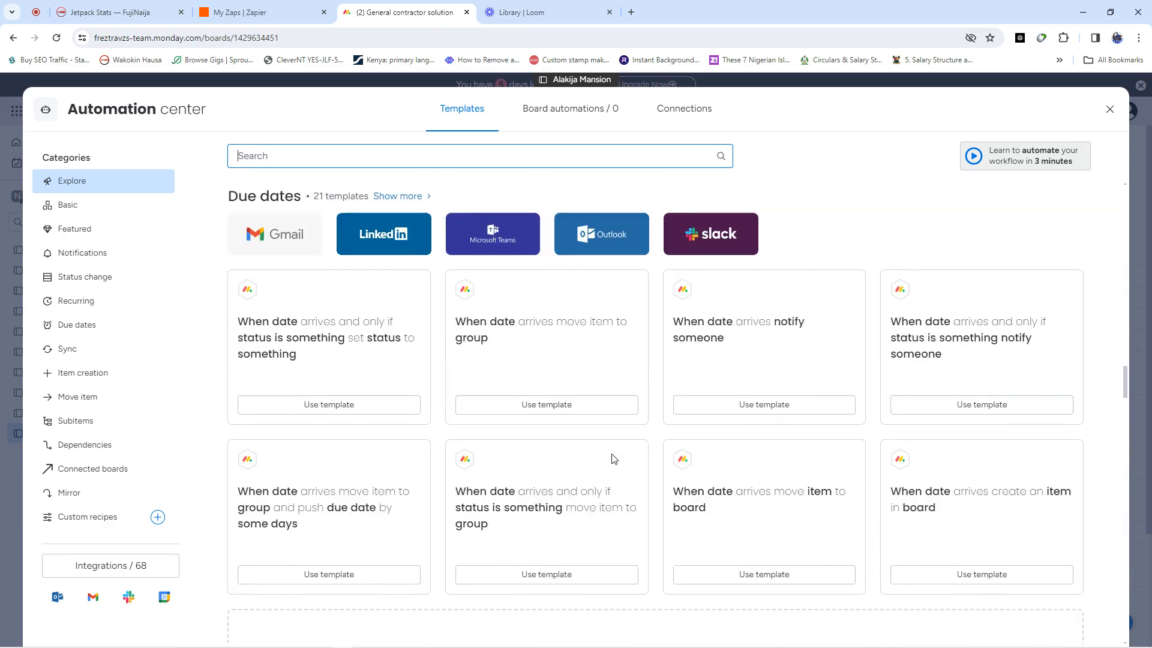
{"action": "scroll", "coordinate": [619, 455], "scroll_direction": "up", "scroll_amount": 3}
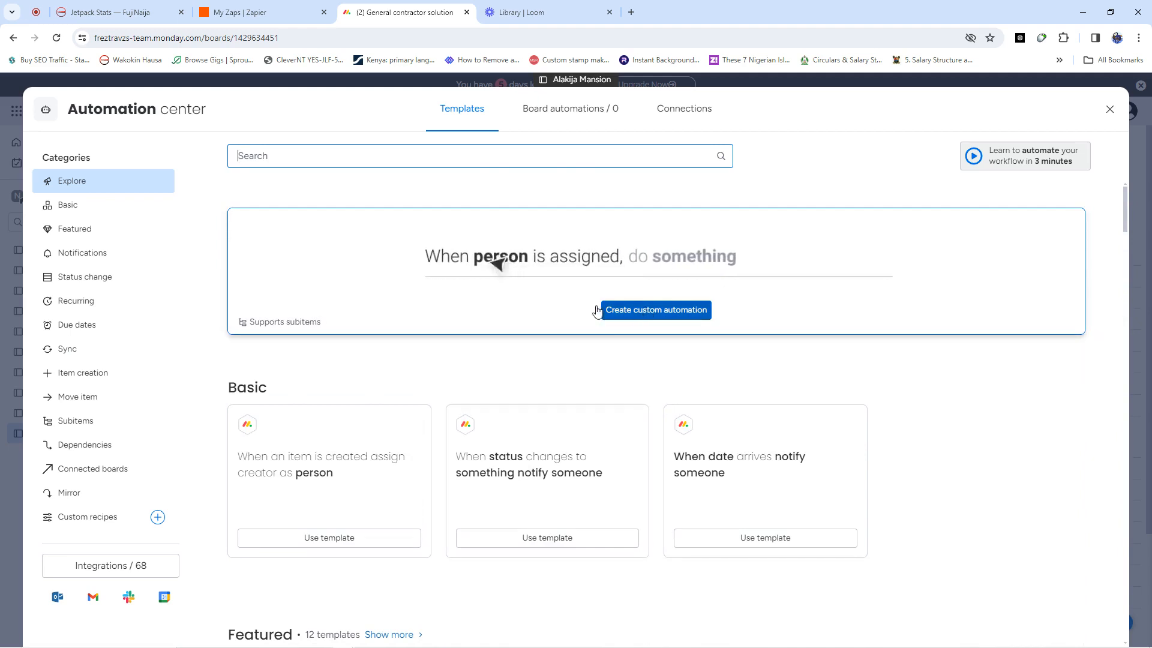
{"action": "scroll", "coordinate": [779, 522], "scroll_direction": "down", "scroll_amount": 15}
{"action": "scroll", "coordinate": [738, 508], "scroll_direction": "down", "scroll_amount": 10}
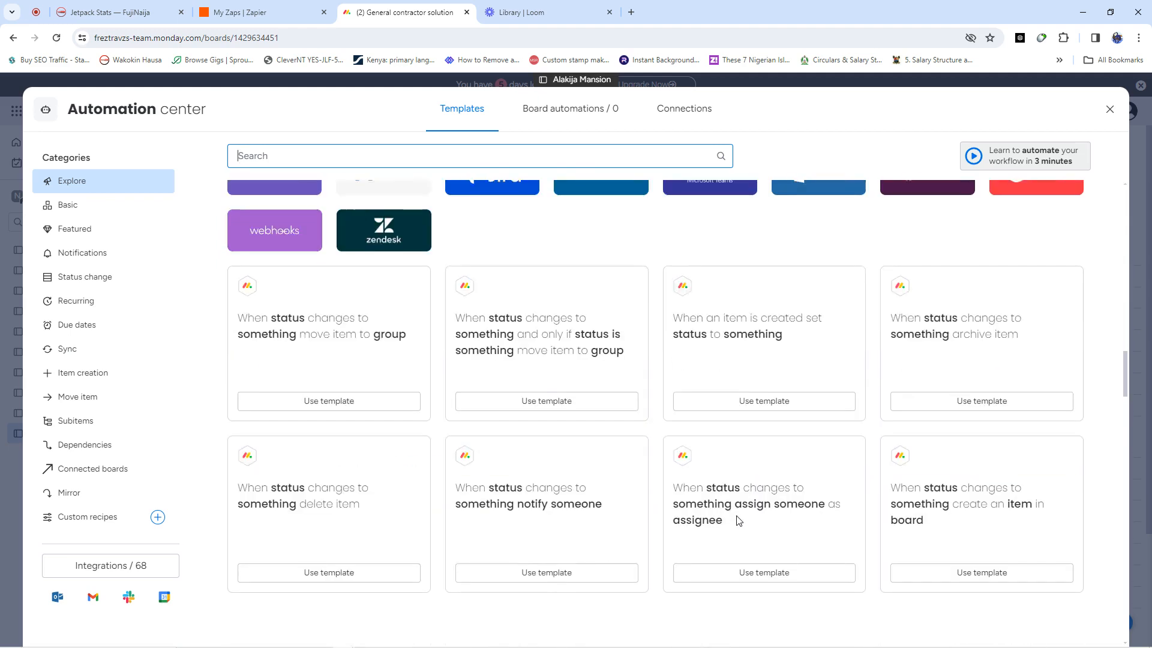
{"action": "scroll", "coordinate": [735, 522], "scroll_direction": "up", "scroll_amount": 8}
{"action": "scroll", "coordinate": [734, 526], "scroll_direction": "up", "scroll_amount": 15}
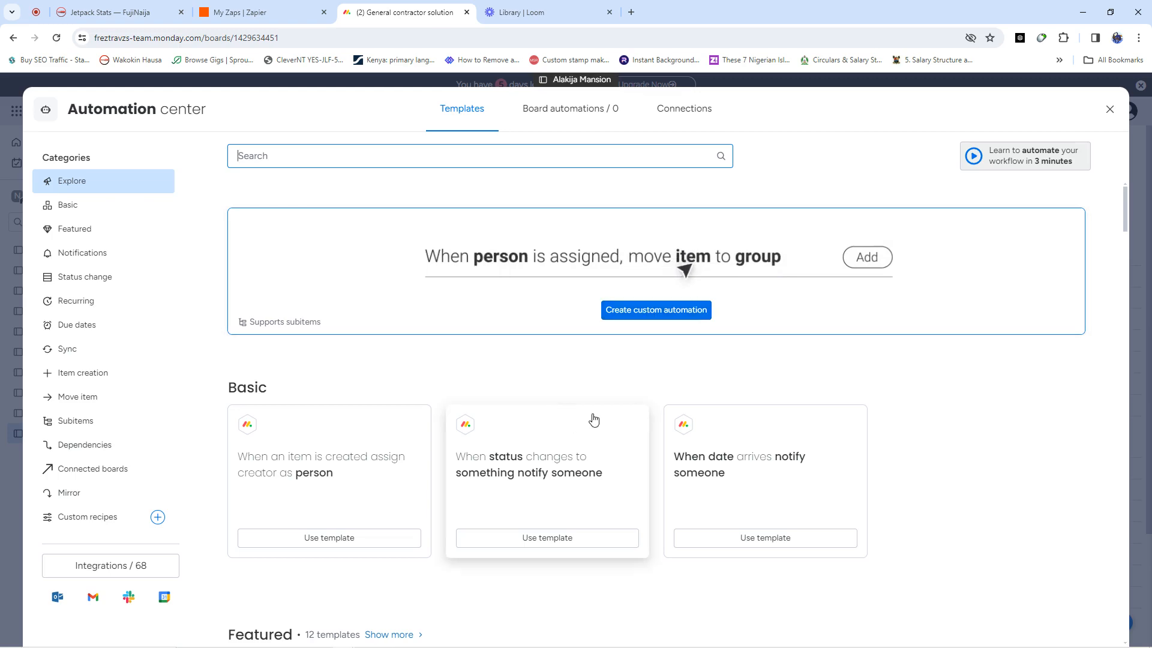
{"action": "scroll", "coordinate": [426, 442], "scroll_direction": "down", "scroll_amount": 10}
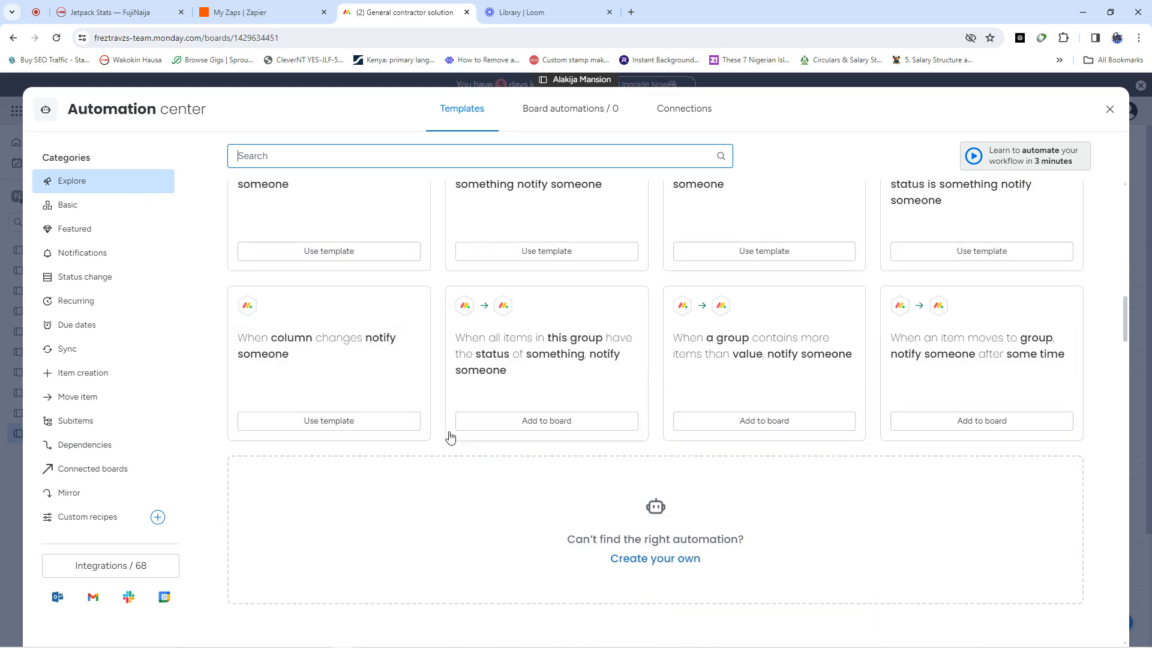
{"action": "scroll", "coordinate": [450, 435], "scroll_direction": "up", "scroll_amount": 10}
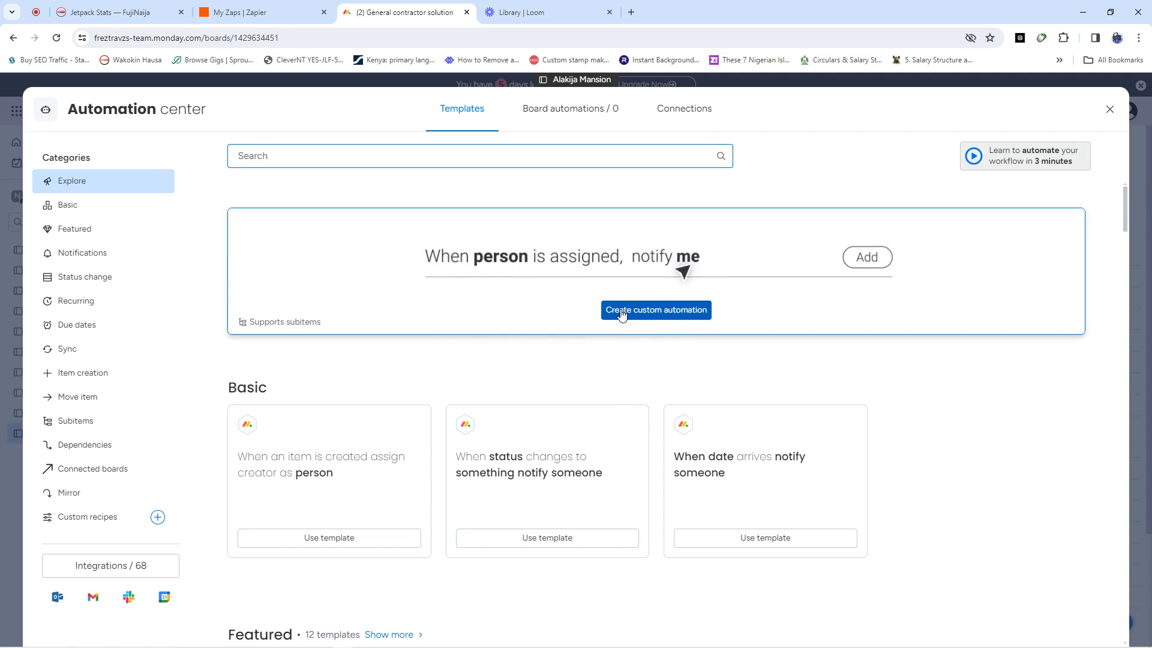
Start a custom automation with the trigger "status changes to something" and the action "move item to group".
{"action": "left_click", "coordinate": [622, 315]}
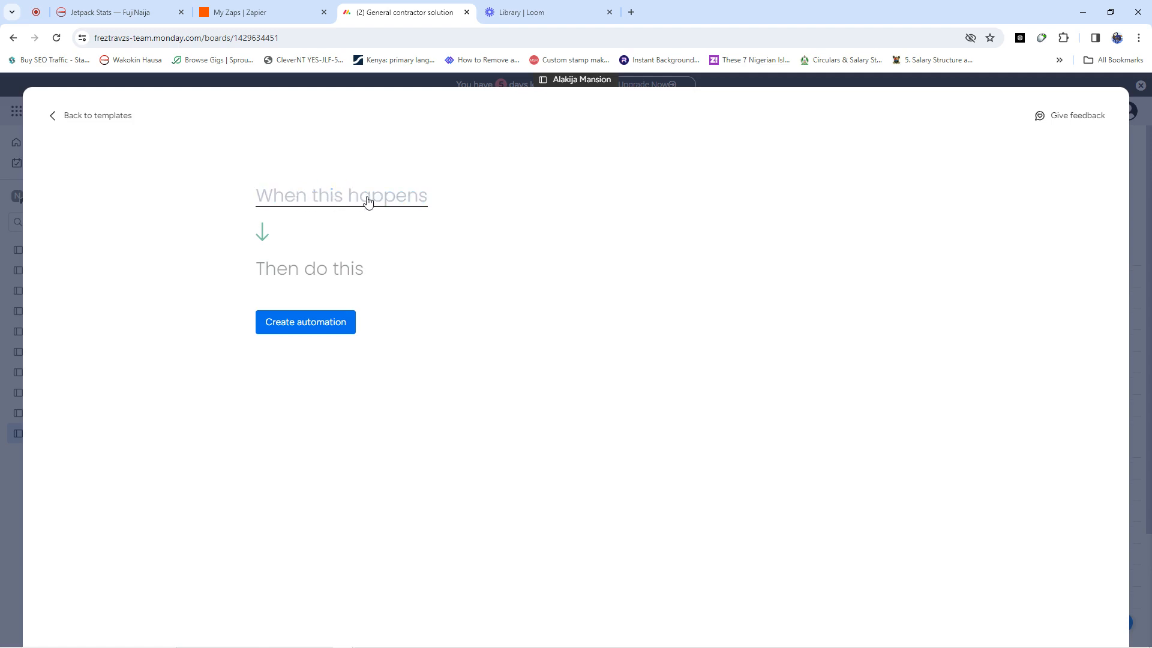
{"action": "left_click", "coordinate": [343, 205]}
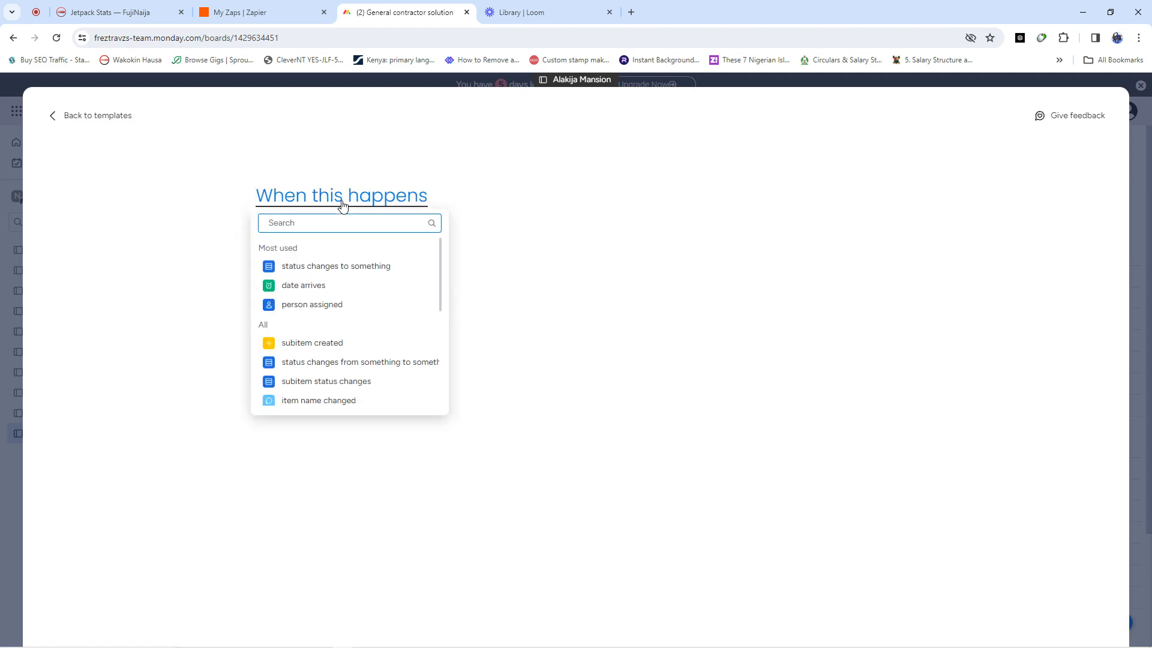
{"action": "scroll", "coordinate": [352, 306], "scroll_direction": "down", "scroll_amount": 3}
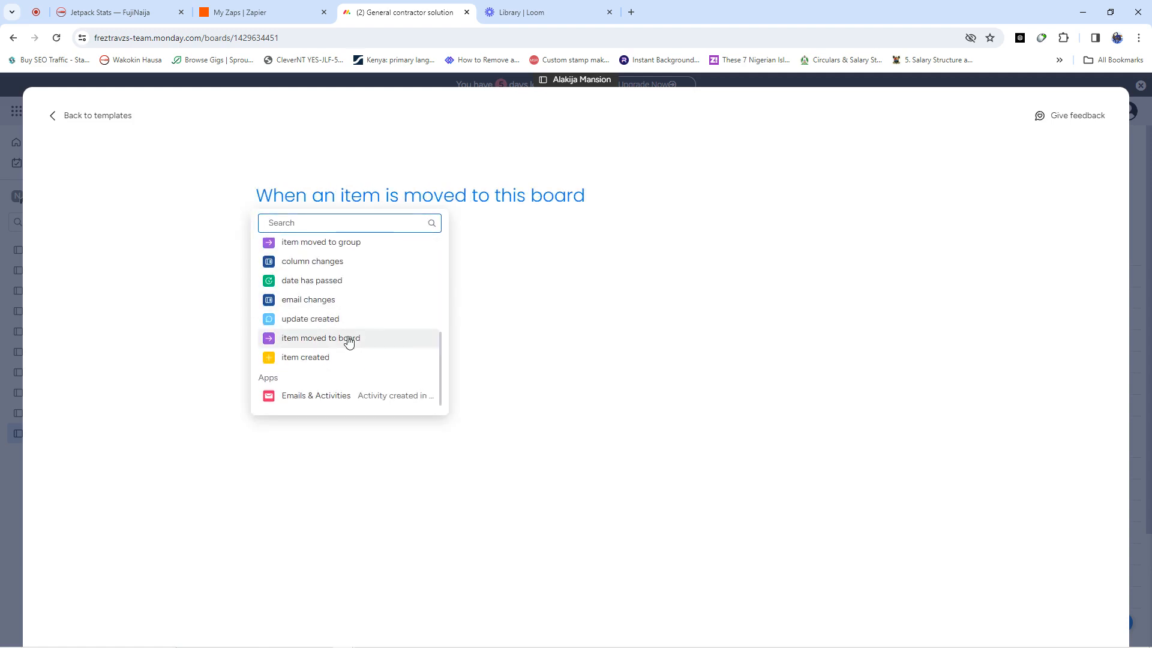
{"action": "scroll", "coordinate": [349, 342], "scroll_direction": "up", "scroll_amount": 3}
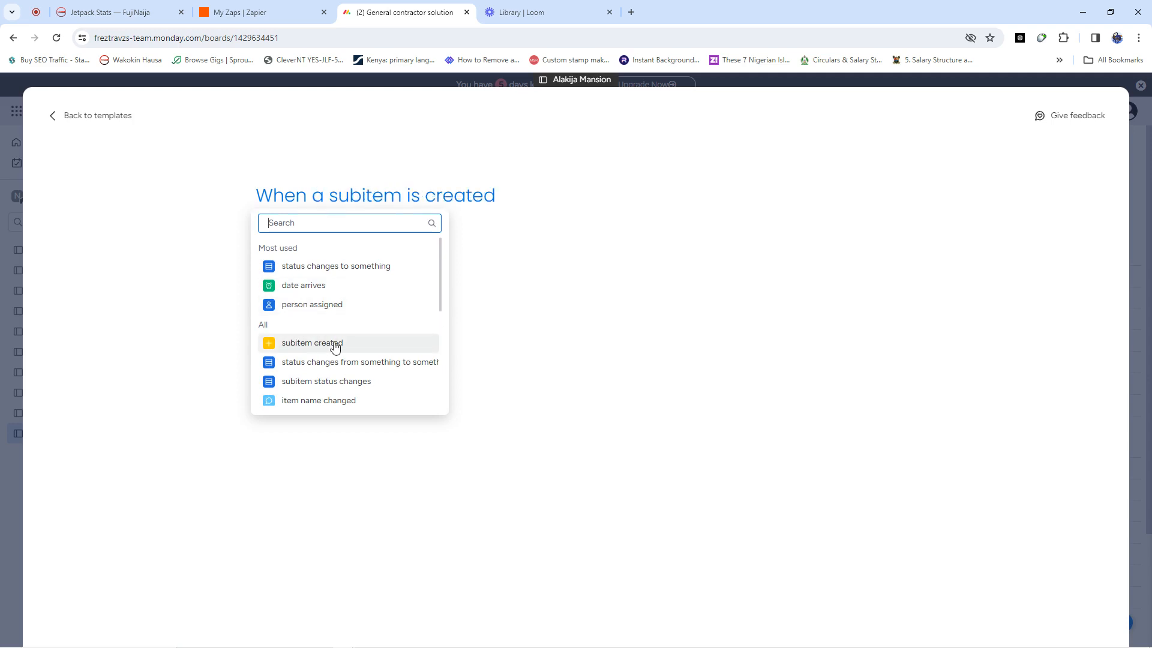
{"action": "scroll", "coordinate": [360, 346], "scroll_direction": "down", "scroll_amount": 4}
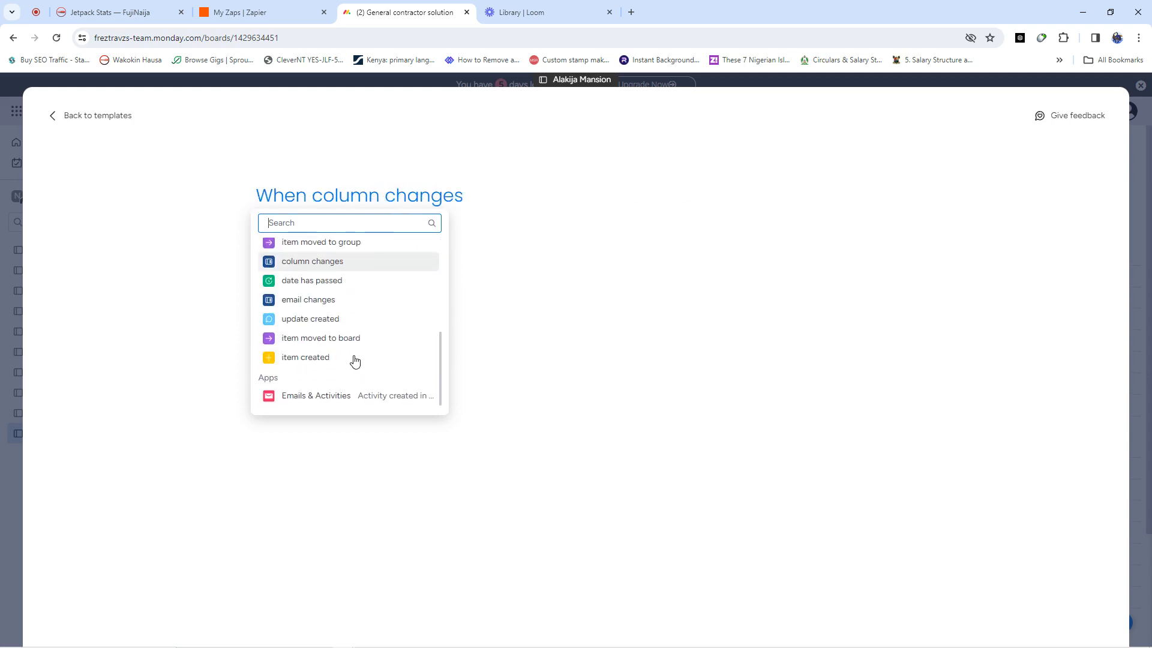
{"action": "scroll", "coordinate": [324, 354], "scroll_direction": "up", "scroll_amount": 5}
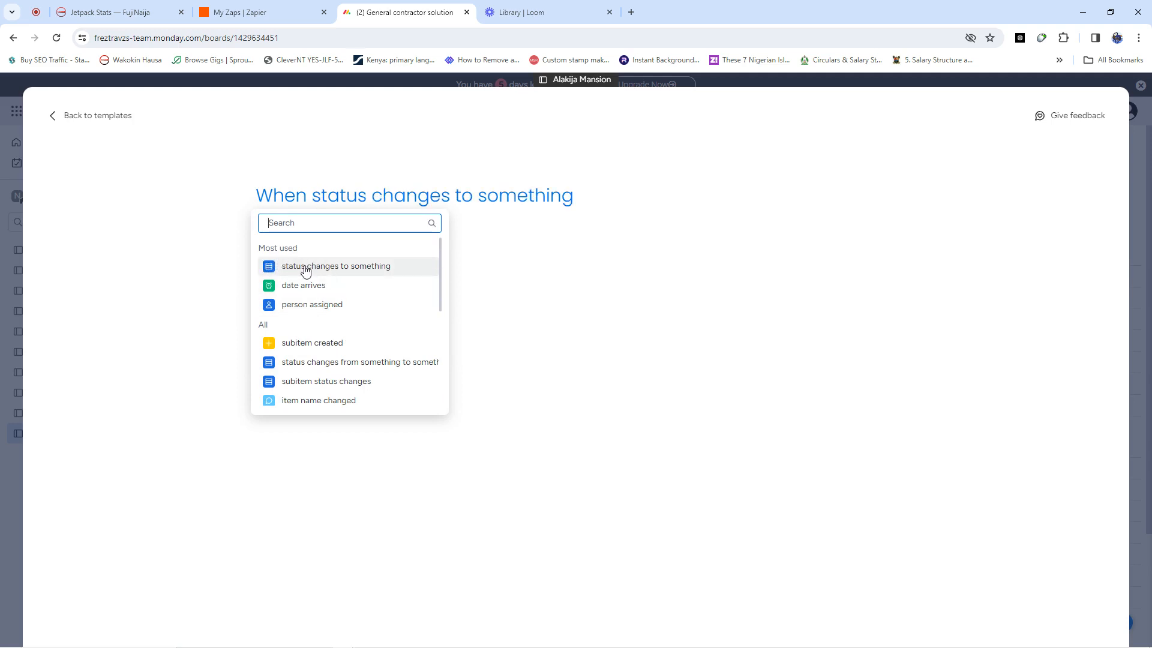
{"action": "left_click", "coordinate": [306, 271]}
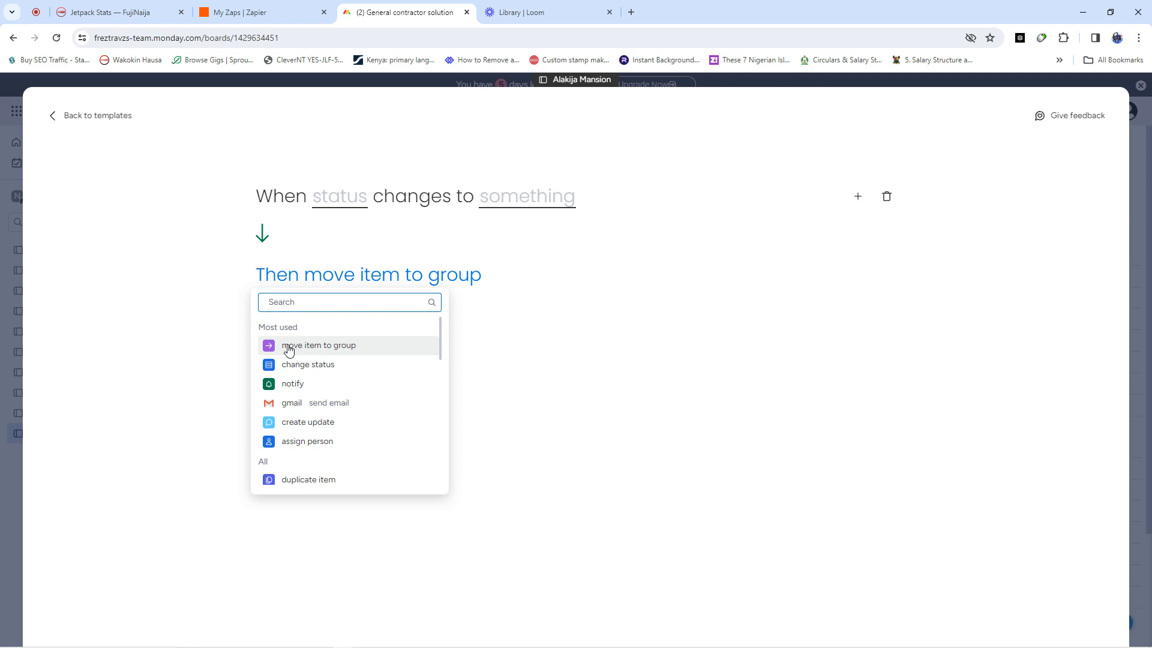
{"action": "left_click", "coordinate": [332, 349]}
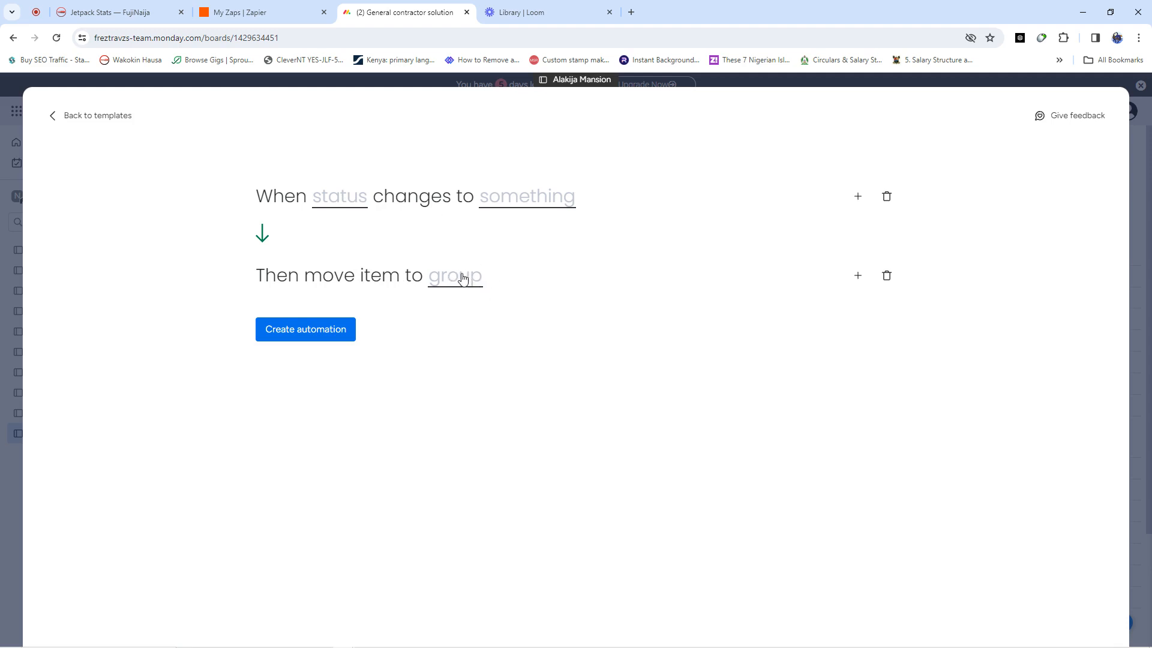
Configure the trigger to fire when the item-level Status column changes to Done.
{"action": "left_click", "coordinate": [338, 202]}
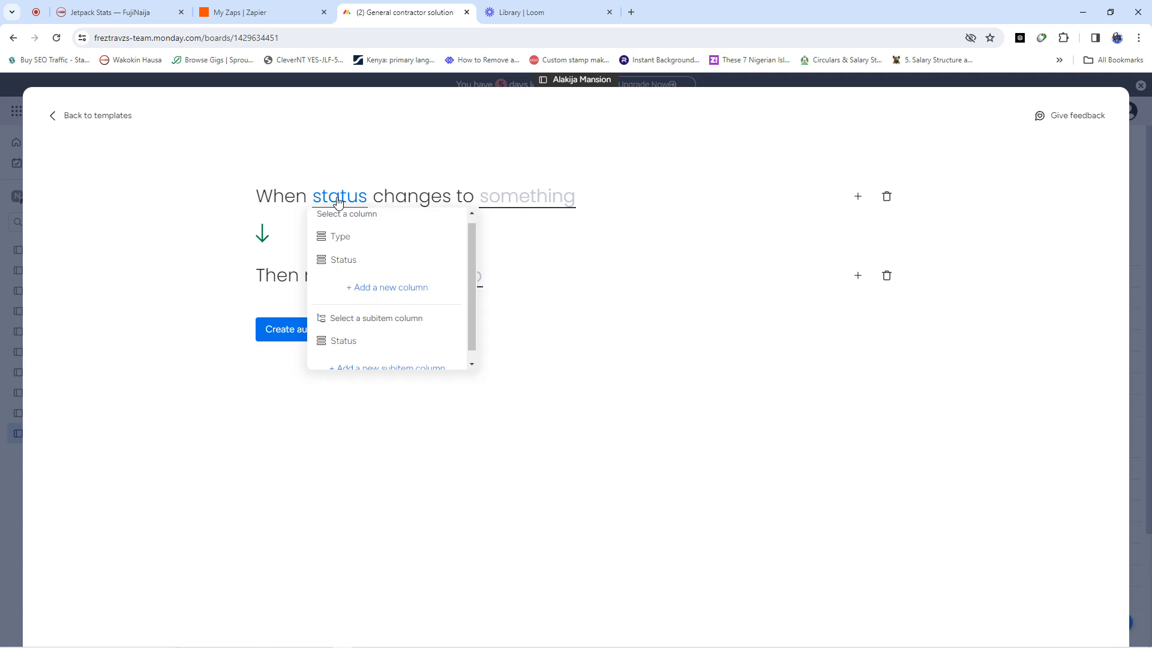
{"action": "left_click", "coordinate": [355, 260]}
{"action": "left_click", "coordinate": [514, 201]}
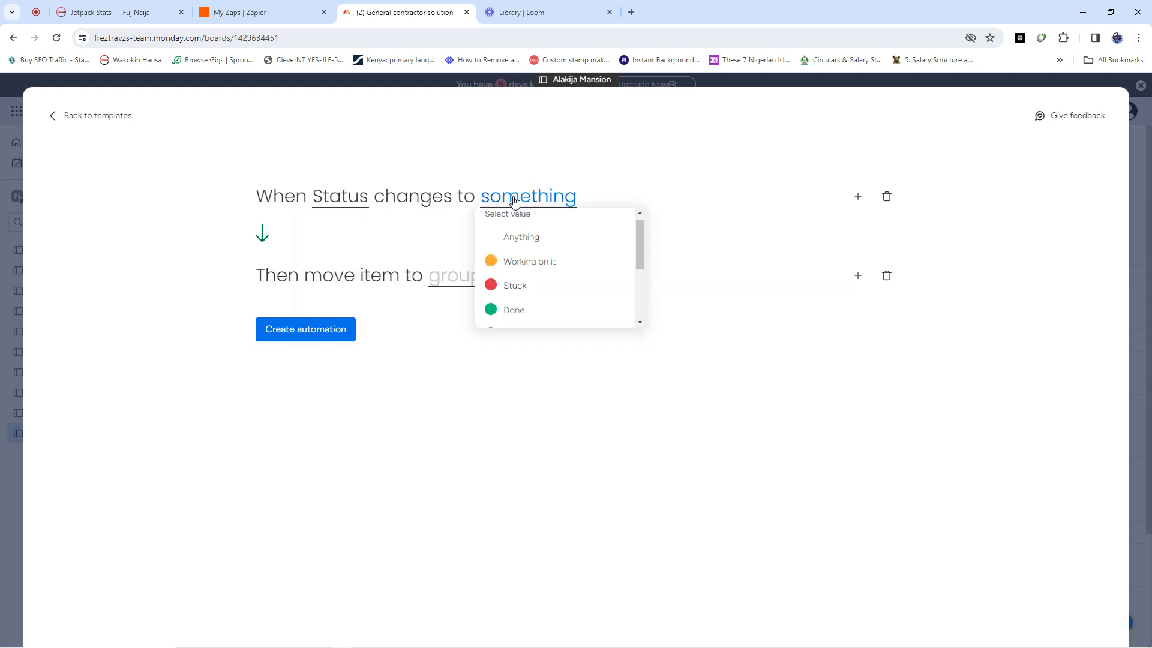
{"action": "left_click", "coordinate": [514, 311]}
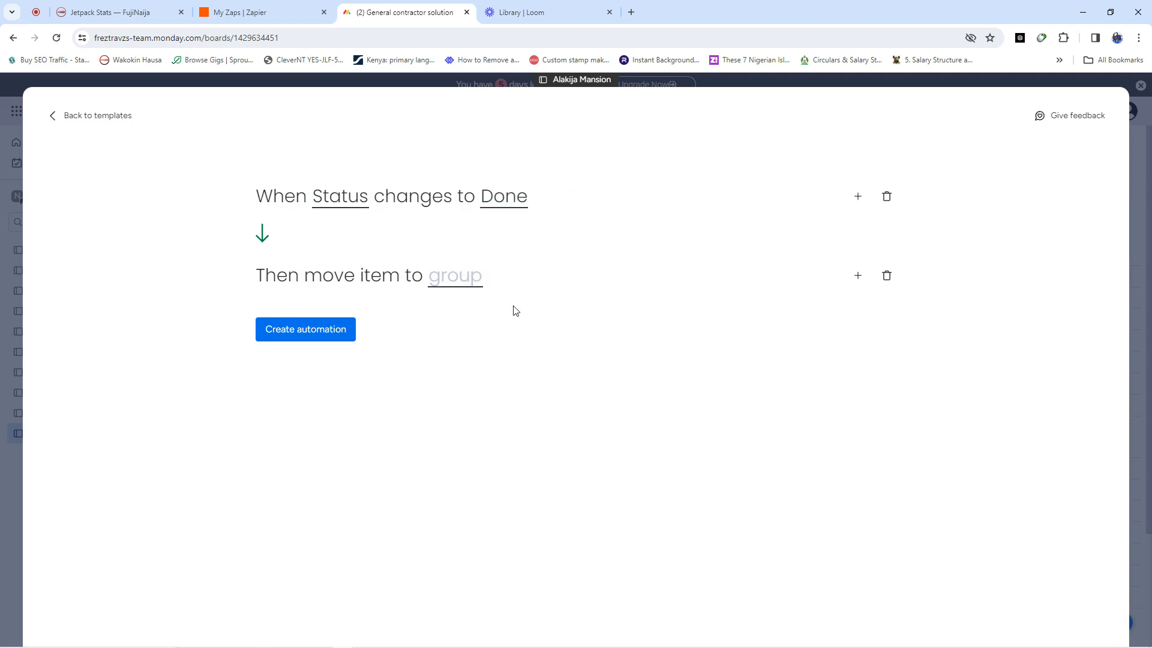
Examine the full range of status values available for the automation's trigger, keeping Done selected.
{"action": "left_click", "coordinate": [507, 204]}
{"action": "scroll", "coordinate": [514, 267], "scroll_direction": "down", "scroll_amount": 3}
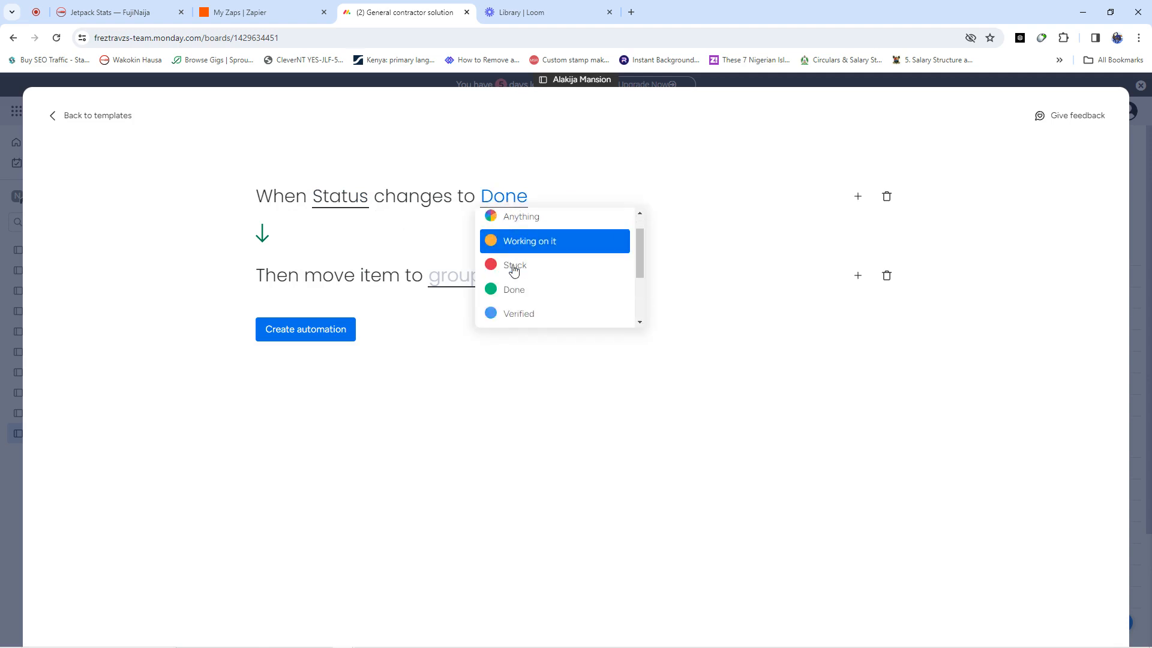
{"action": "scroll", "coordinate": [514, 269], "scroll_direction": "up", "scroll_amount": 3}
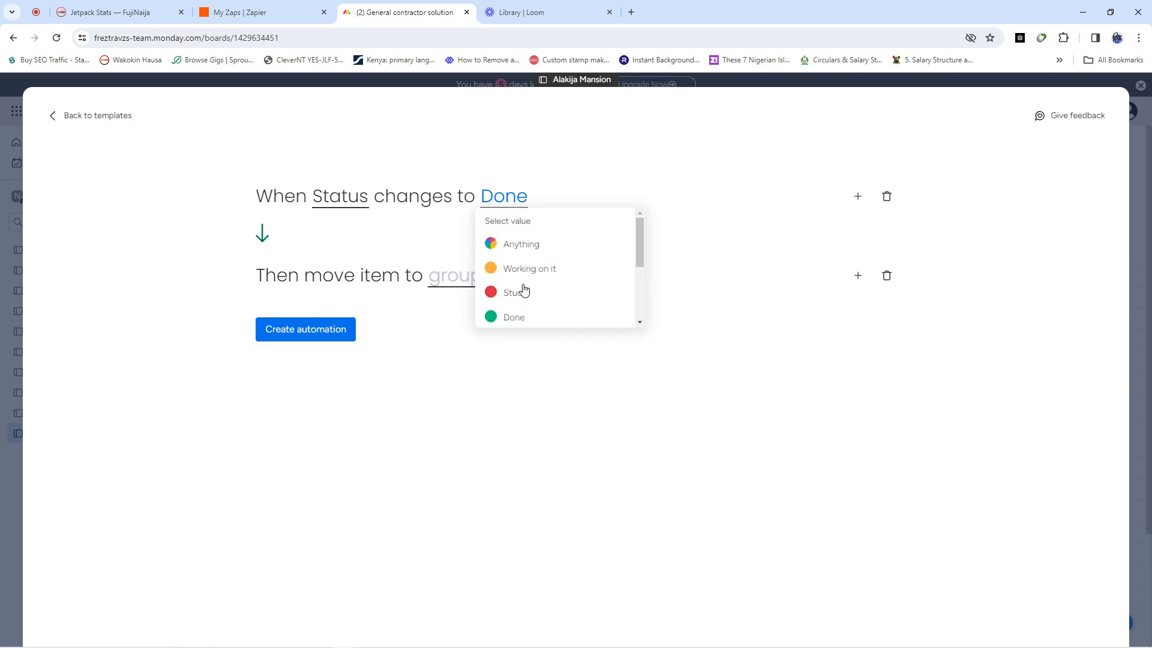
{"action": "scroll", "coordinate": [514, 269], "scroll_direction": "down", "scroll_amount": 3}
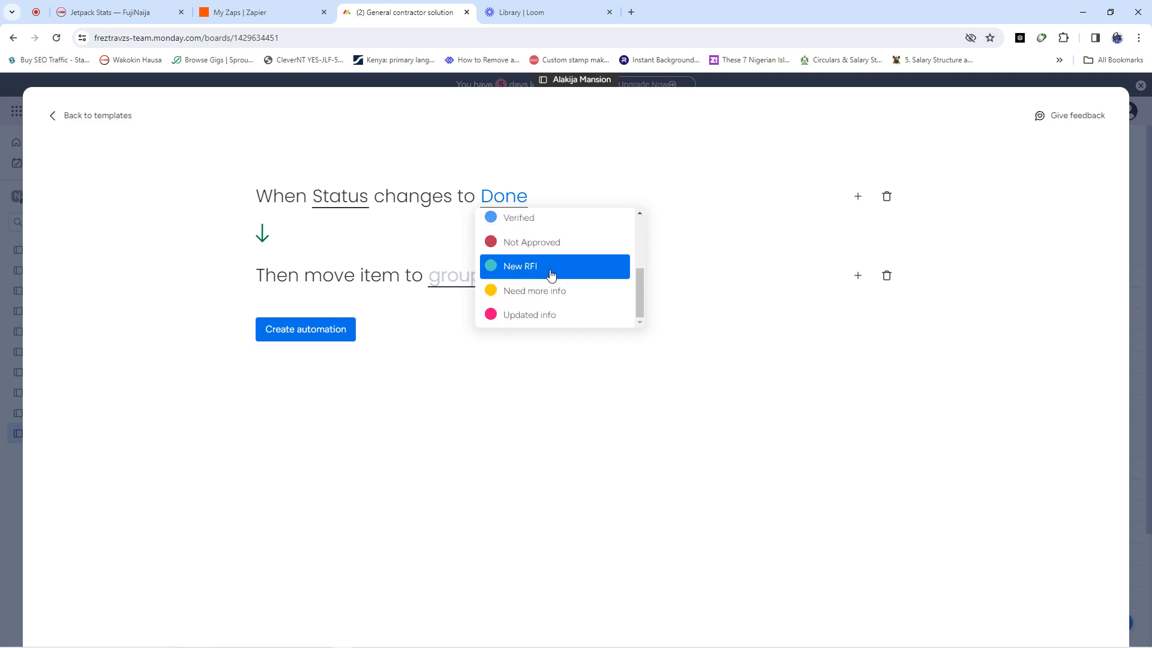
{"action": "scroll", "coordinate": [546, 310], "scroll_direction": "up", "scroll_amount": 3}
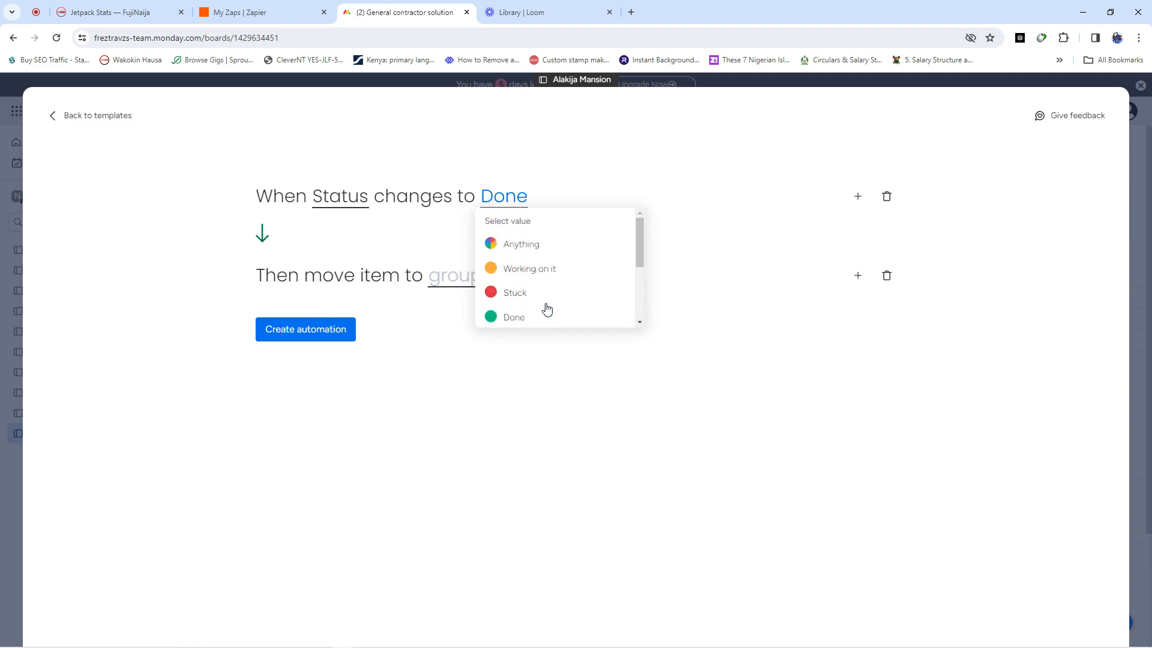
{"action": "scroll", "coordinate": [520, 303], "scroll_direction": "down", "scroll_amount": 3}
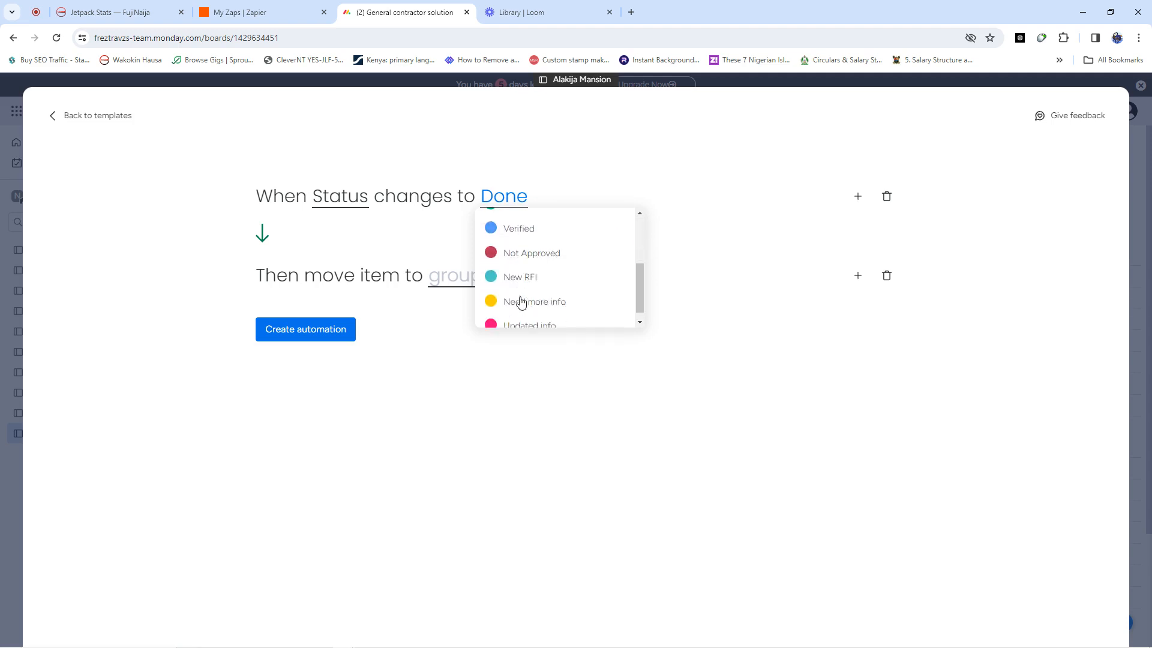
{"action": "left_click", "coordinate": [521, 293]}
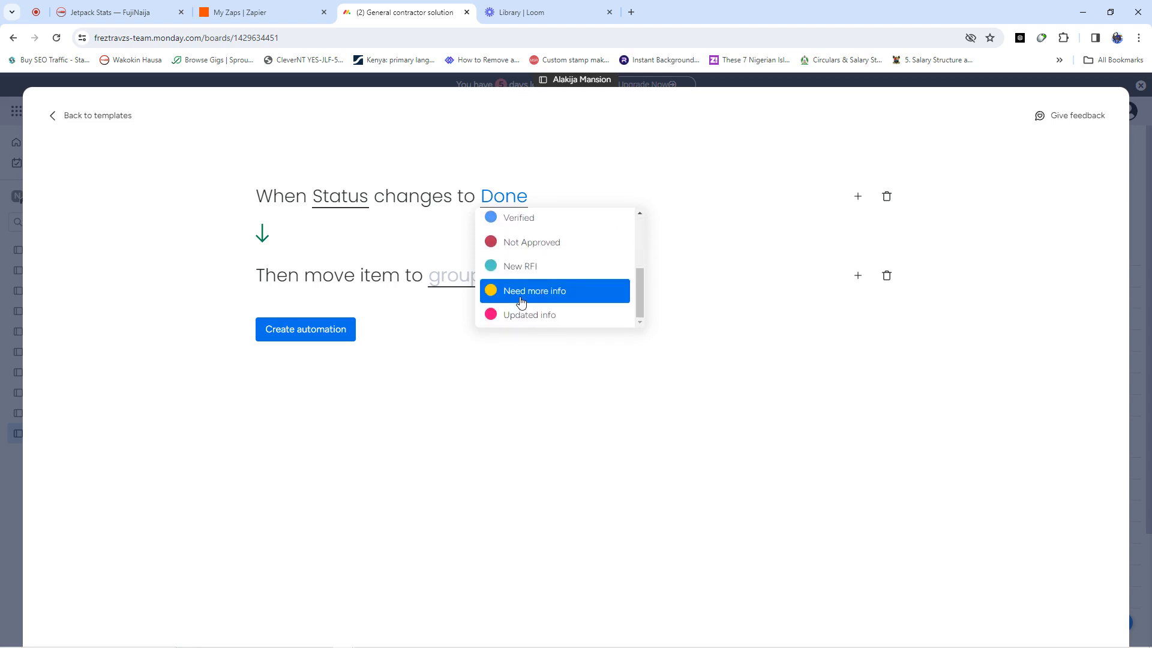
{"action": "scroll", "coordinate": [521, 302], "scroll_direction": "up", "scroll_amount": 4}
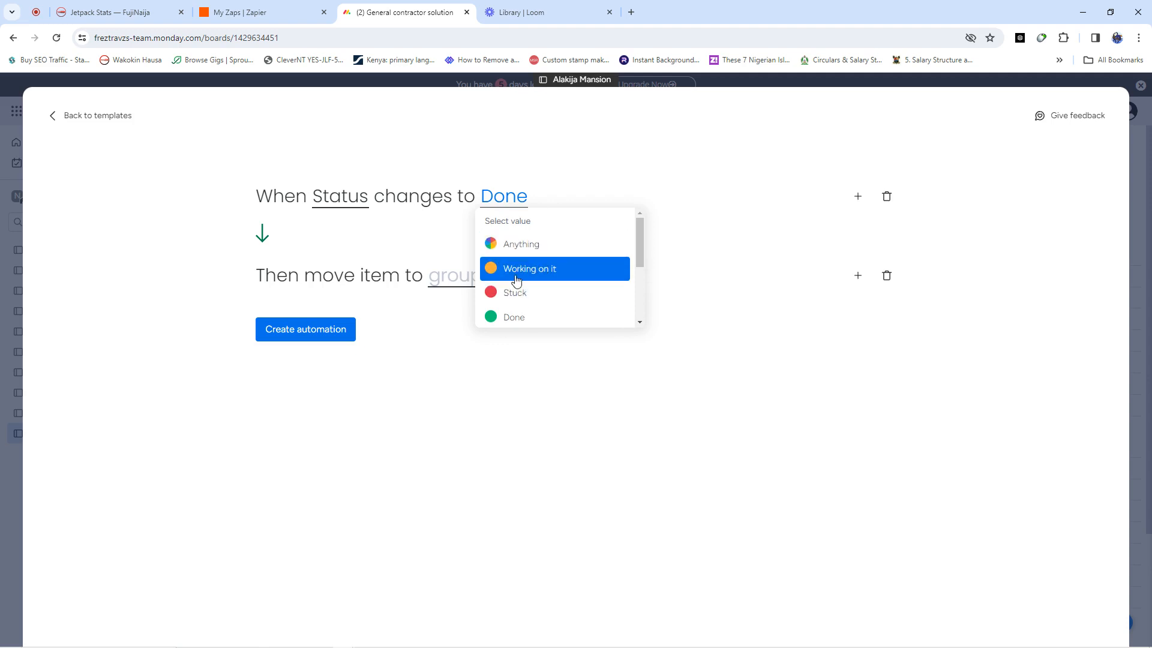
{"action": "scroll", "coordinate": [540, 288], "scroll_direction": "down", "scroll_amount": 3}
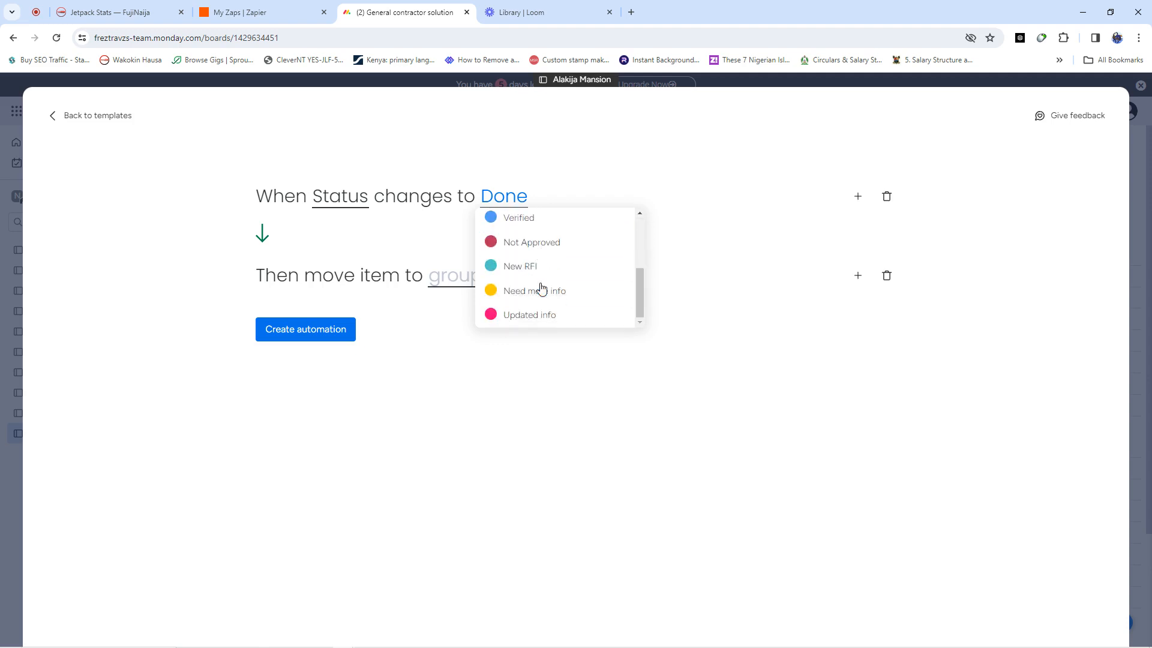
{"action": "scroll", "coordinate": [526, 284], "scroll_direction": "up", "scroll_amount": 3}
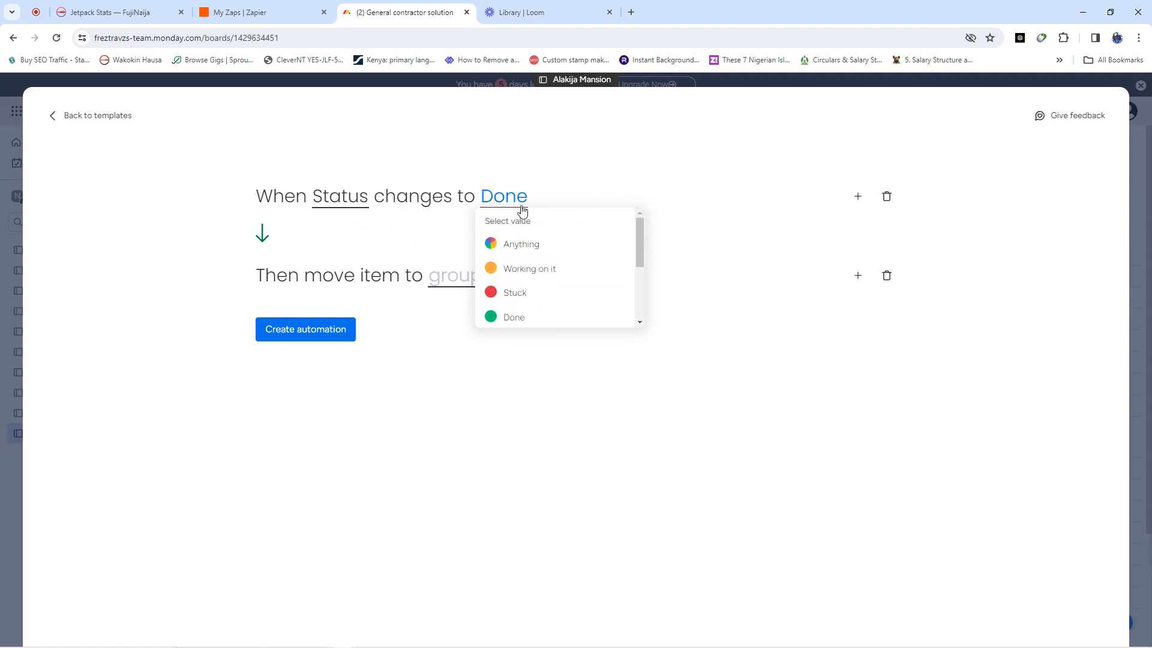
{"action": "left_click", "coordinate": [563, 178]}
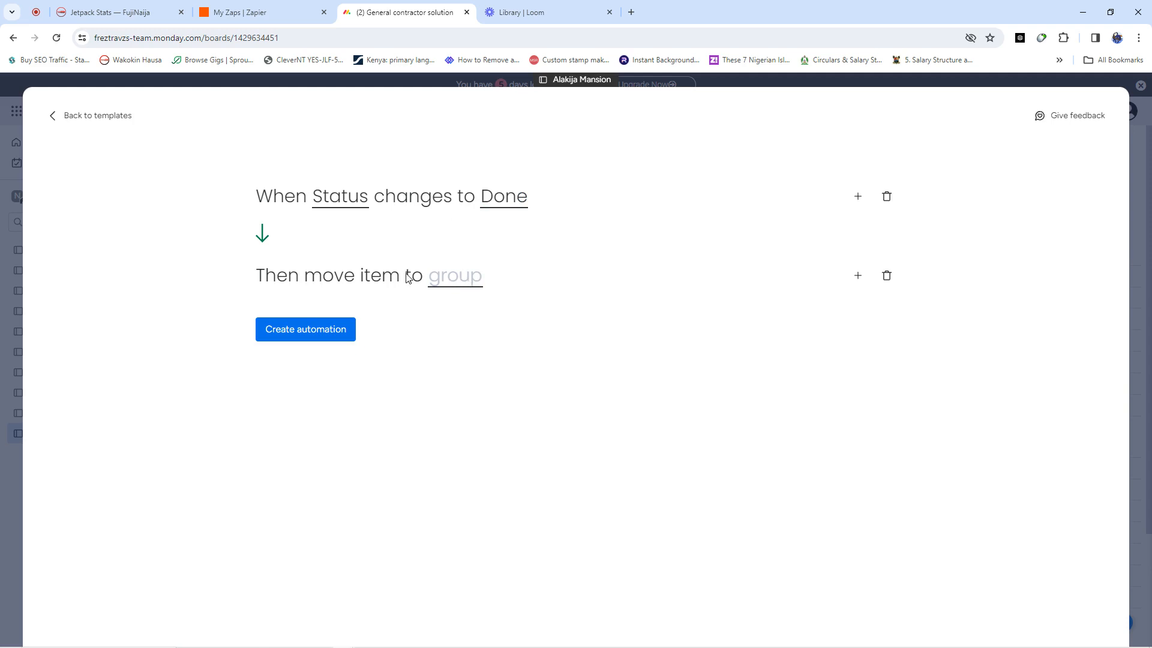
Set the destination group of the move action to Done.
{"action": "left_click", "coordinate": [457, 280]}
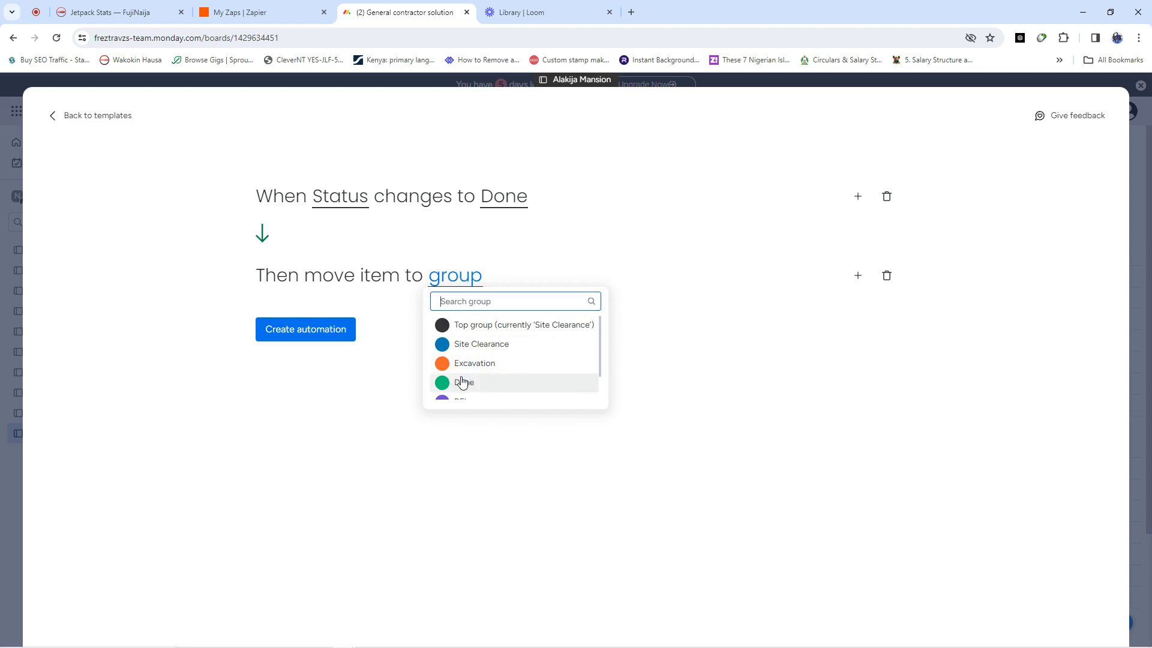
{"action": "left_click", "coordinate": [479, 384]}
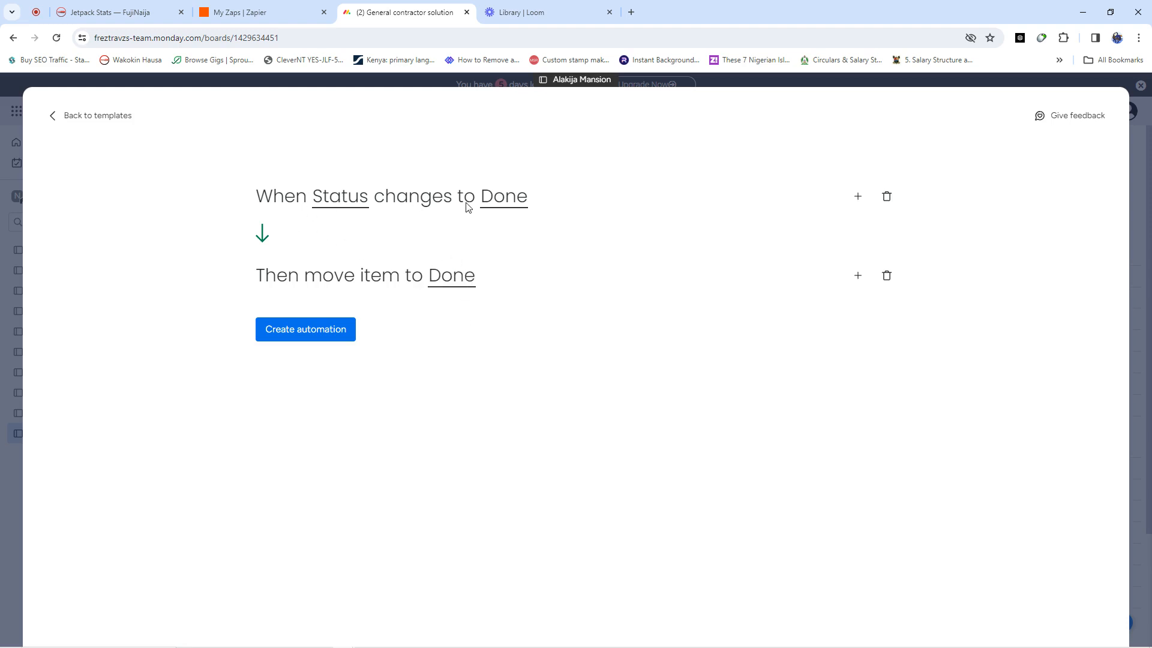
Try a rule that moves an item to the Excavation group when its Status changes to Not Approved.
{"action": "left_click", "coordinate": [493, 208]}
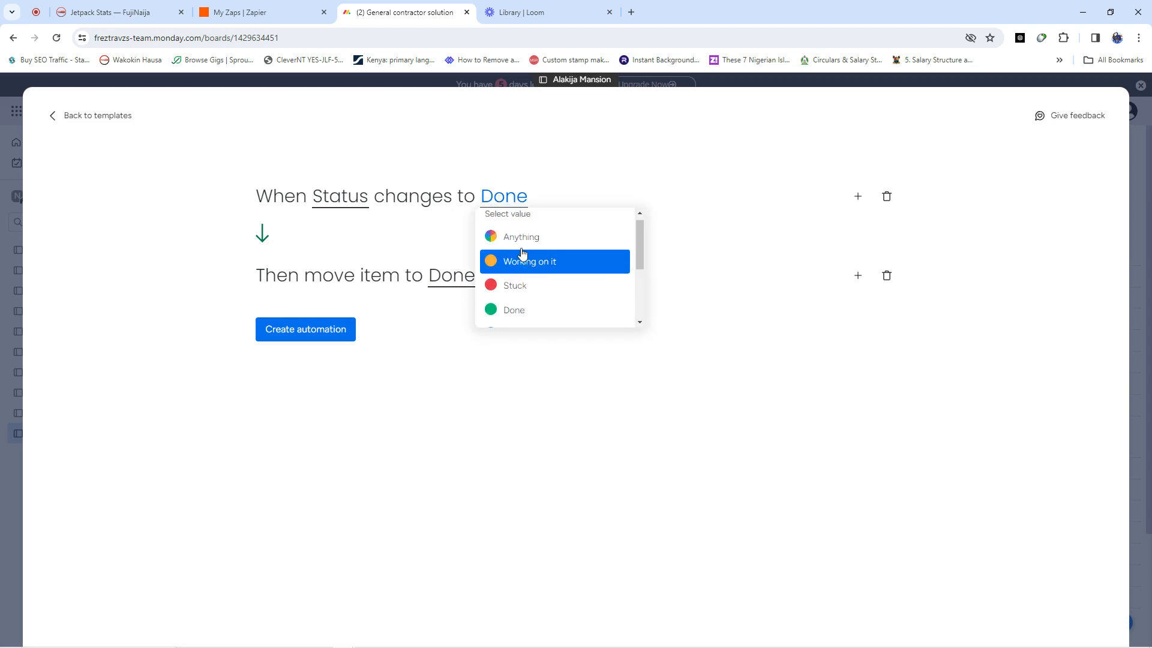
{"action": "scroll", "coordinate": [523, 296], "scroll_direction": "down", "scroll_amount": 1}
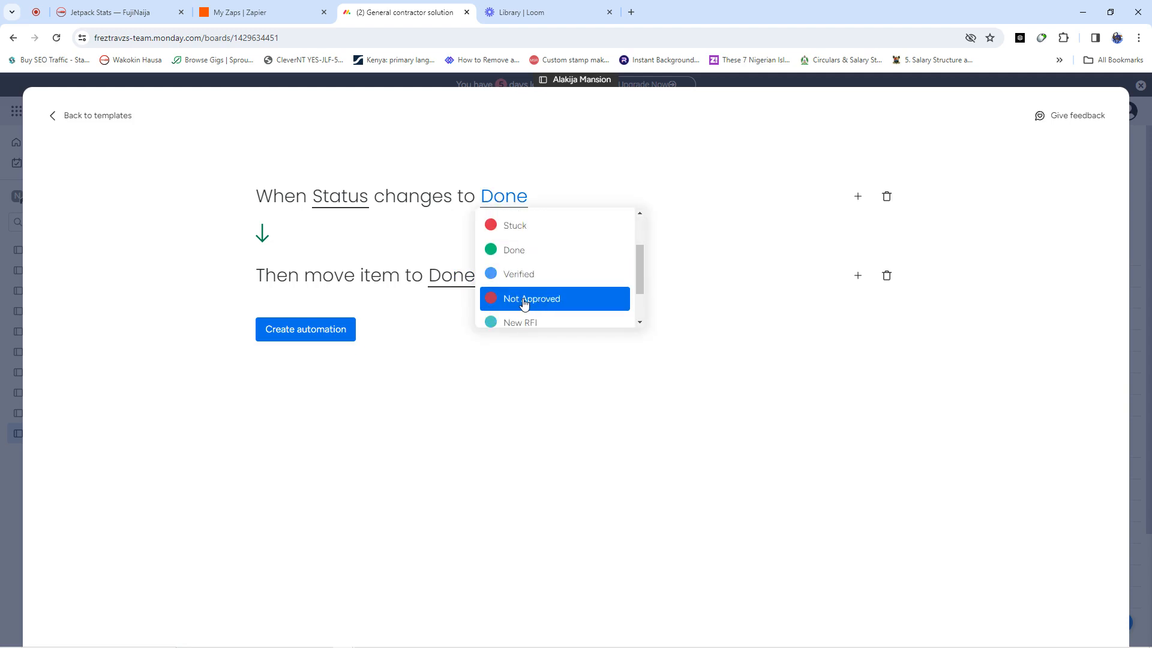
{"action": "left_click", "coordinate": [523, 303]}
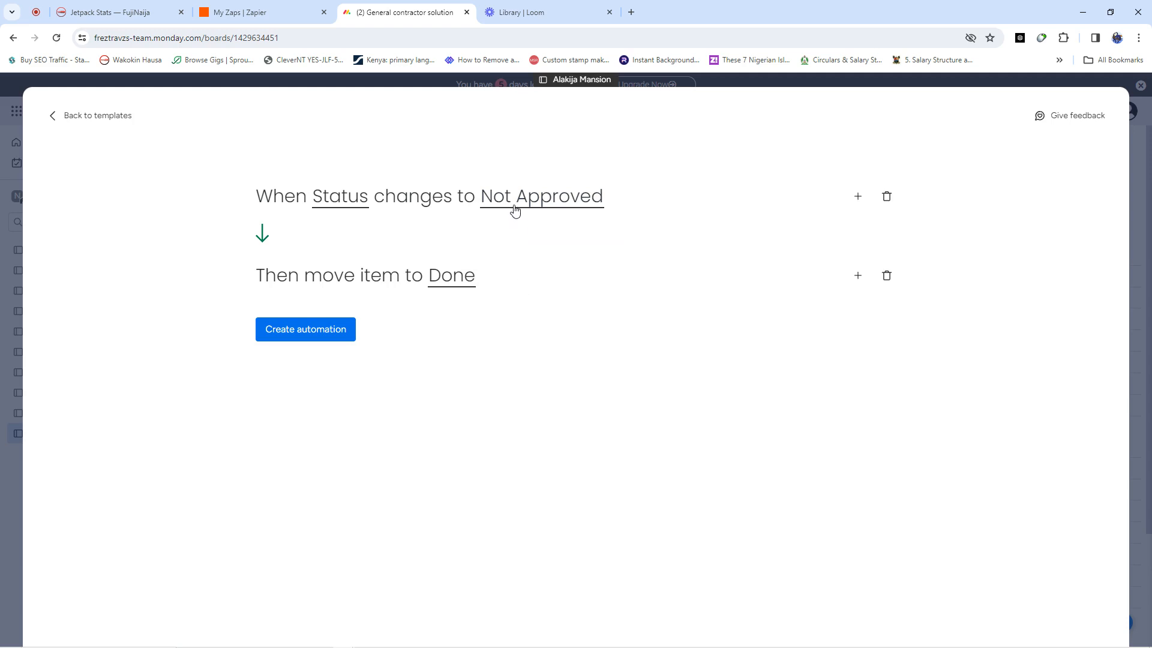
{"action": "left_click", "coordinate": [460, 279]}
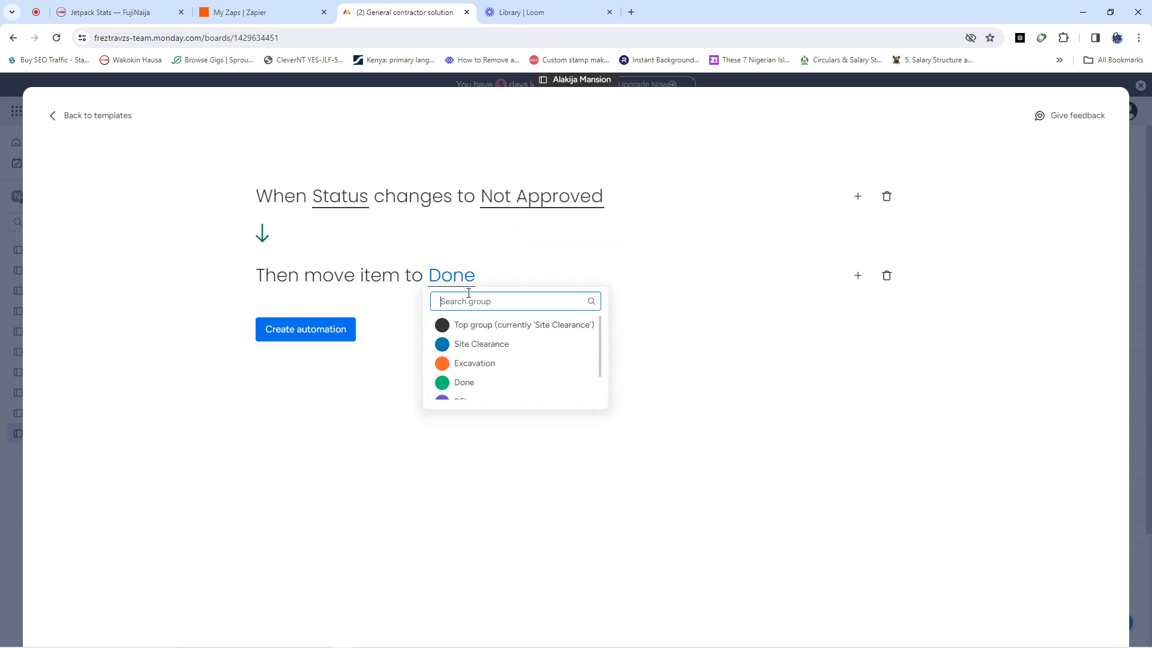
{"action": "left_click", "coordinate": [478, 365]}
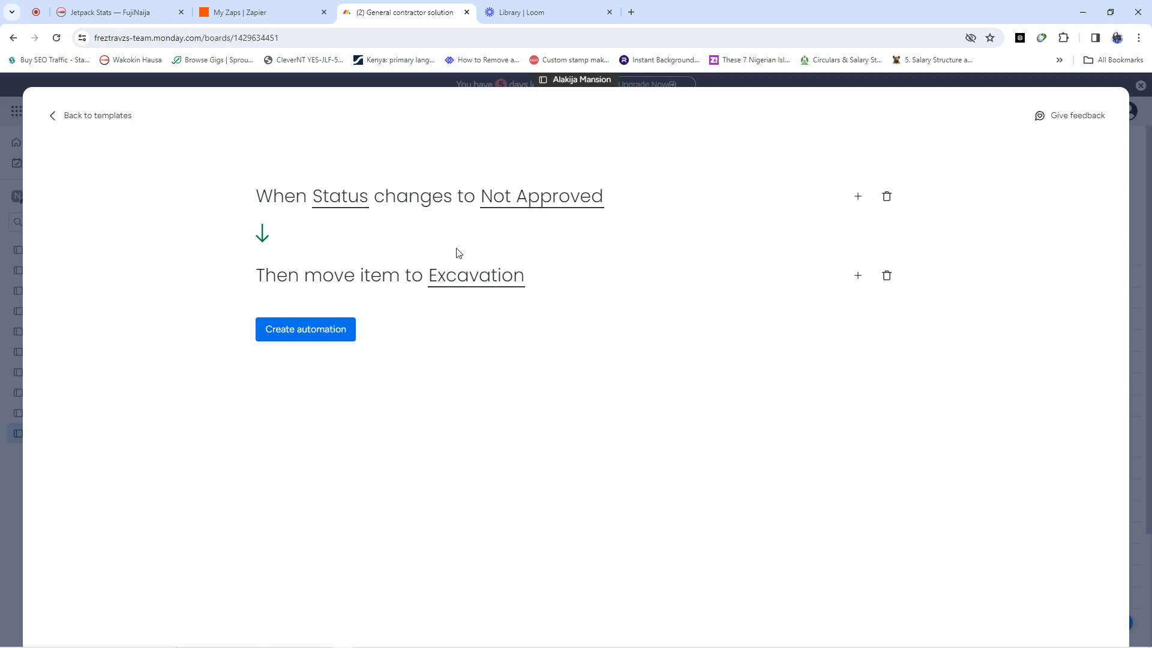
Set the trigger status and the destination group both to Done, and create the automation.
{"action": "left_click", "coordinate": [503, 209]}
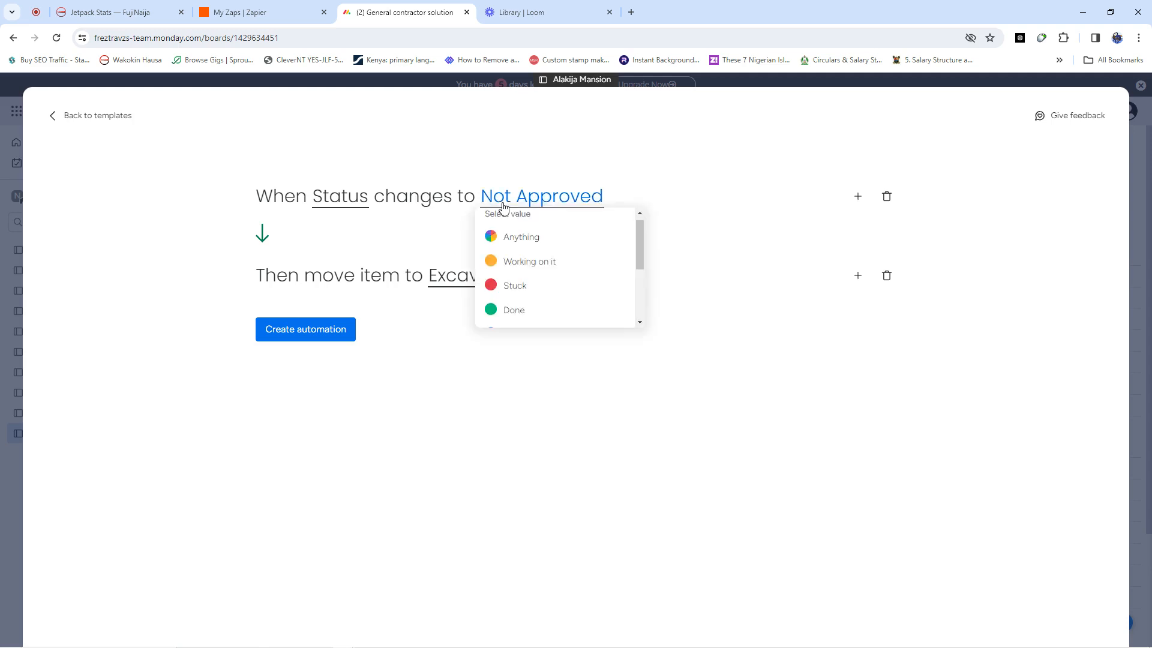
{"action": "left_click", "coordinate": [525, 310]}
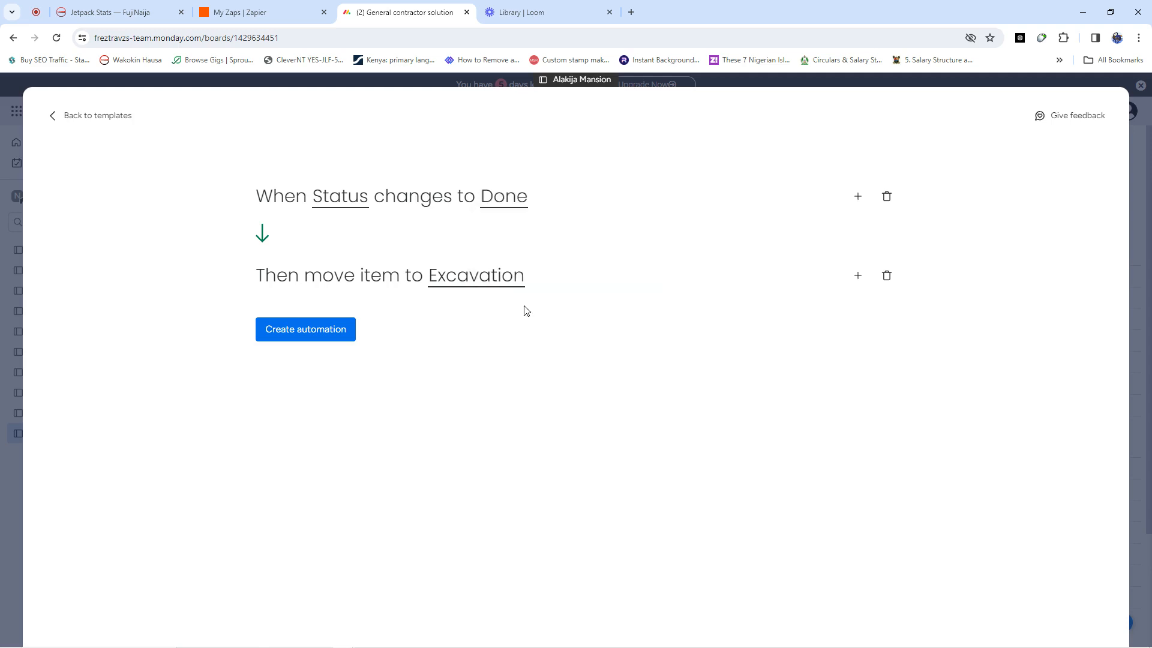
{"action": "left_click", "coordinate": [481, 284]}
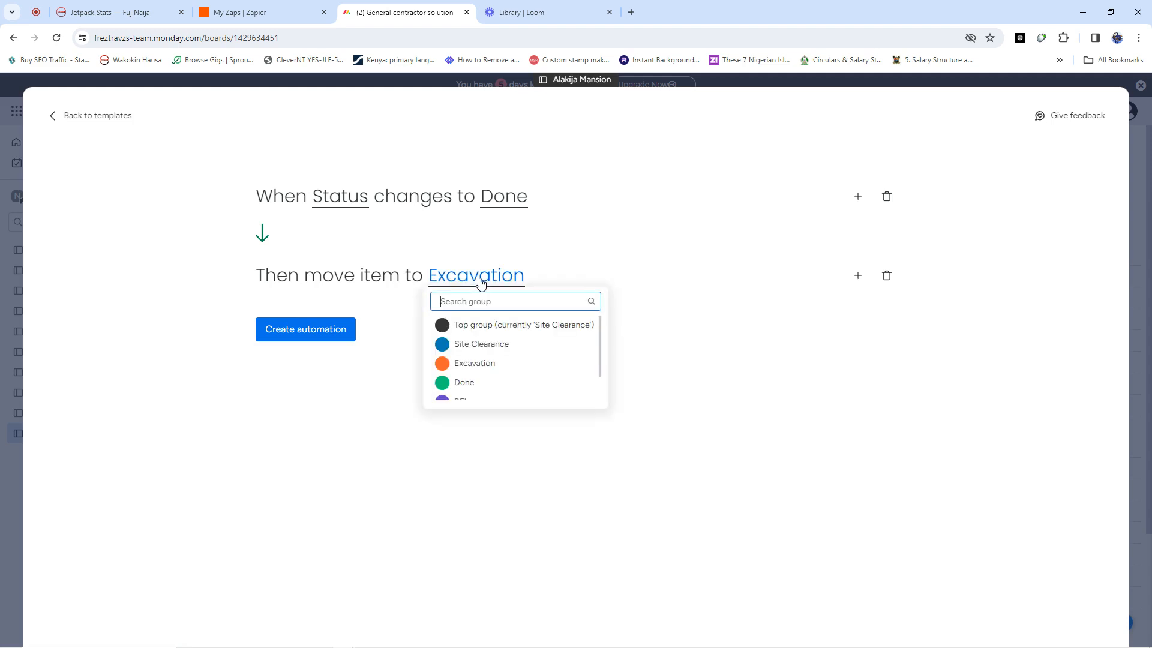
{"action": "left_click", "coordinate": [470, 387]}
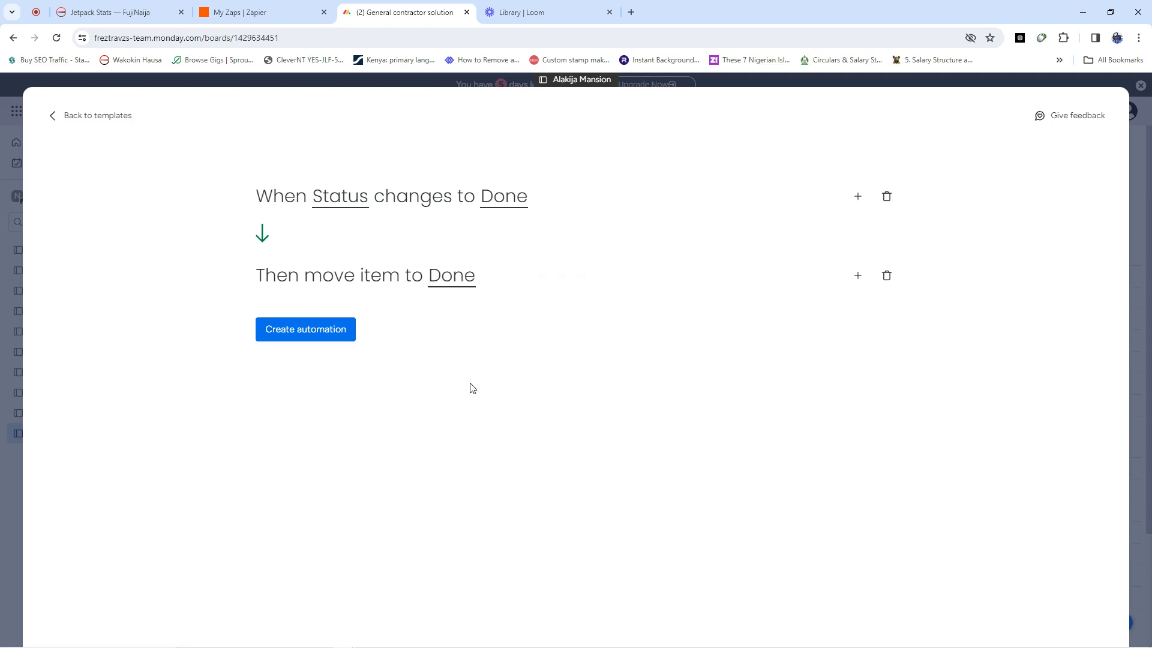
{"action": "left_click", "coordinate": [322, 337]}
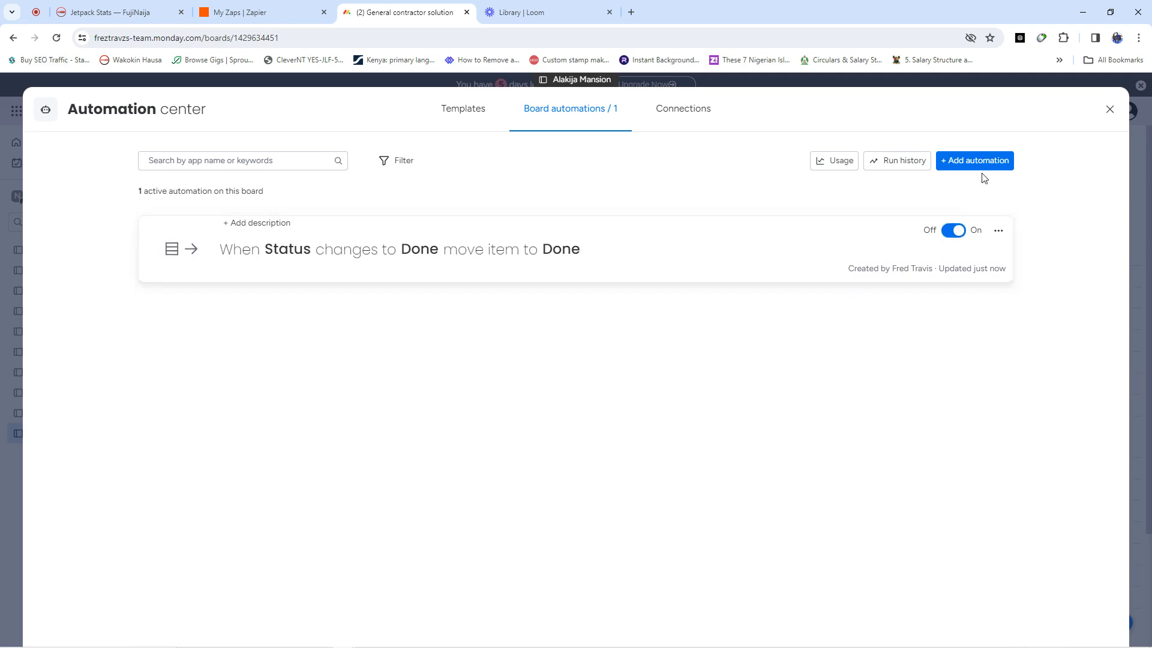
Close the Automation center and look over the items and statuses in the Alakija Mansion board's groups.
{"action": "left_click", "coordinate": [1111, 112]}
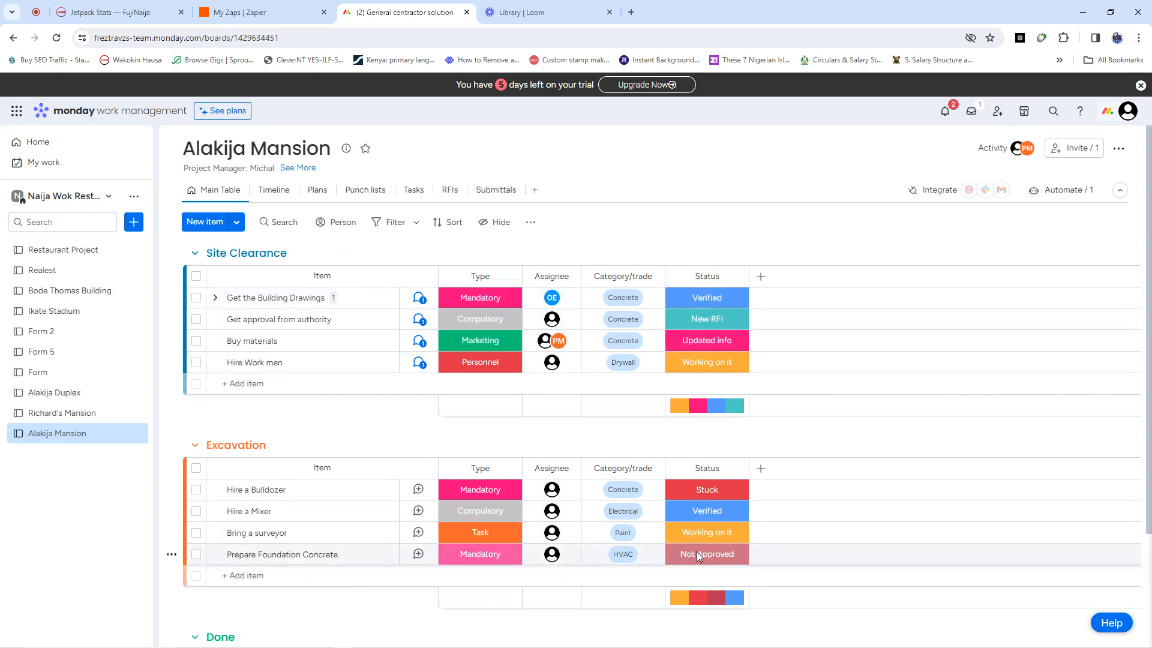
{"action": "scroll", "coordinate": [695, 528], "scroll_direction": "down", "scroll_amount": 3}
{"action": "scroll", "coordinate": [696, 516], "scroll_direction": "up", "scroll_amount": 3}
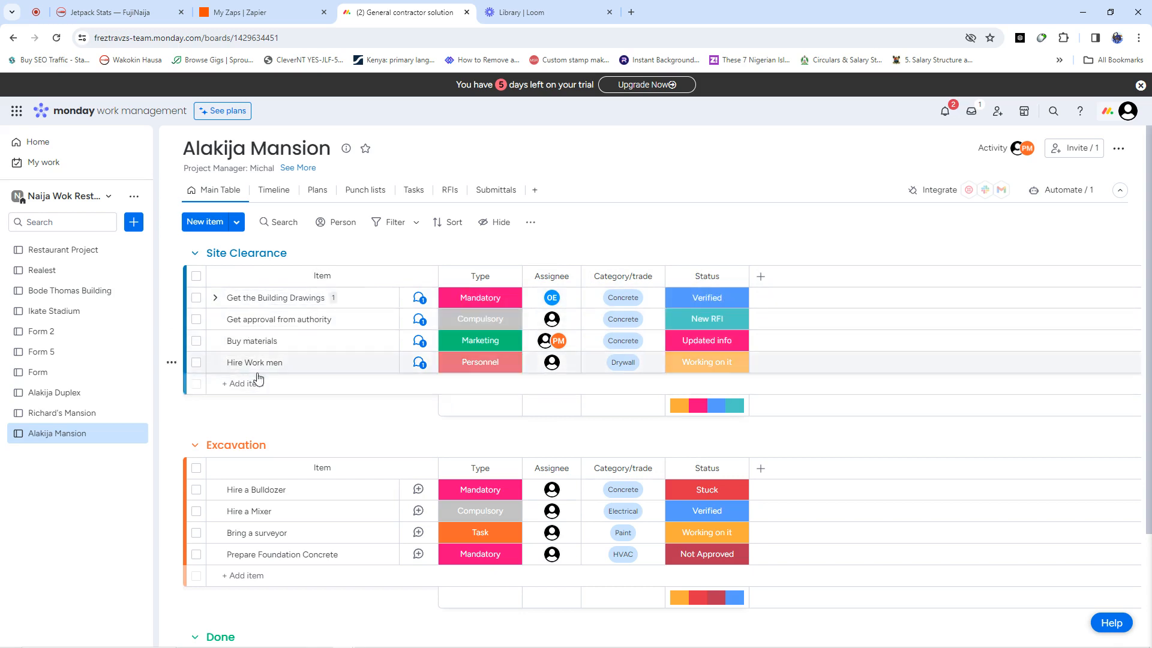
Set the Status of Hire Work men in the Site Clearance group to Done and check the Done group.
{"action": "scroll", "coordinate": [258, 377], "scroll_direction": "down", "scroll_amount": 2}
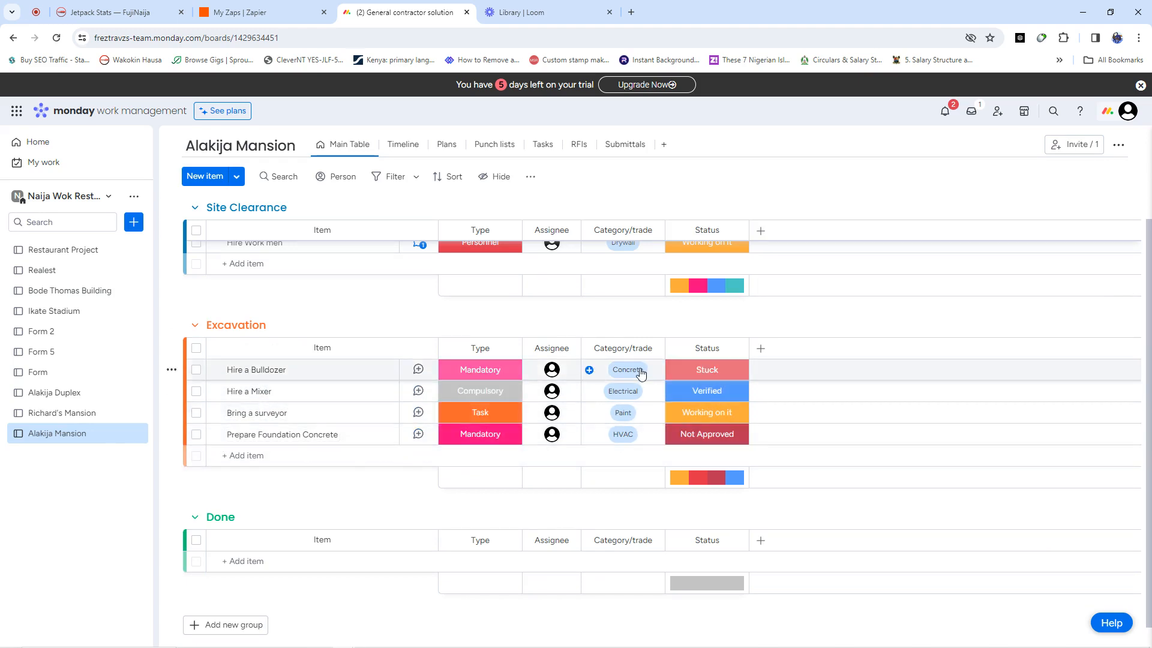
{"action": "scroll", "coordinate": [641, 373], "scroll_direction": "up", "scroll_amount": 2}
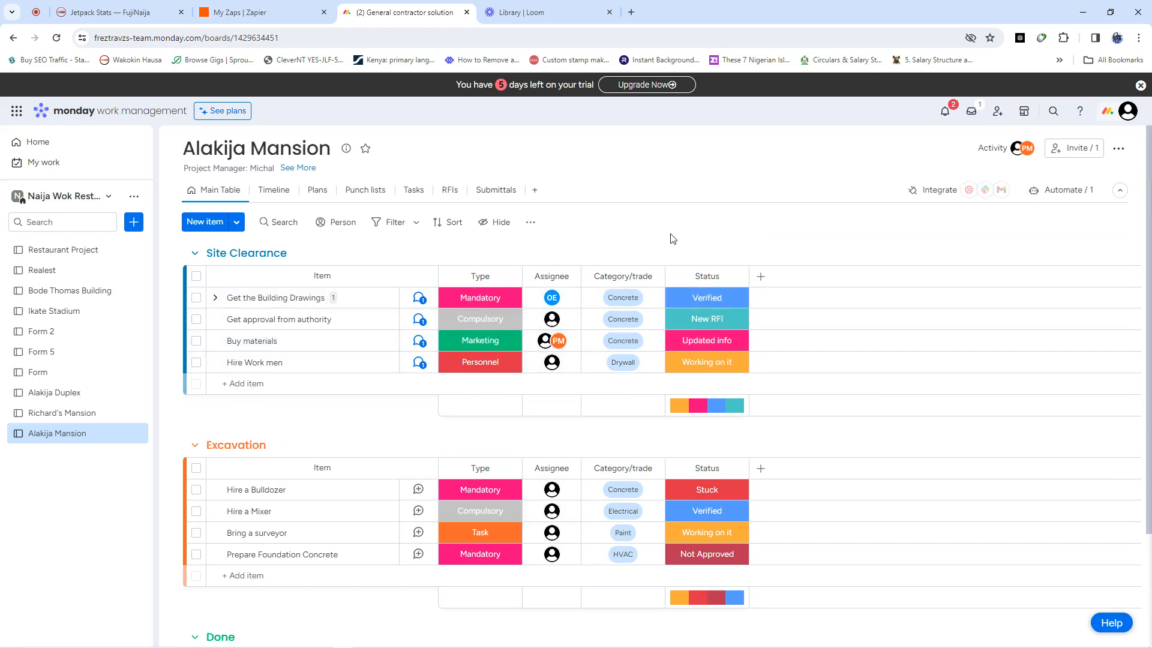
{"action": "scroll", "coordinate": [684, 270], "scroll_direction": "down", "scroll_amount": 2}
{"action": "scroll", "coordinate": [707, 360], "scroll_direction": "up", "scroll_amount": 2}
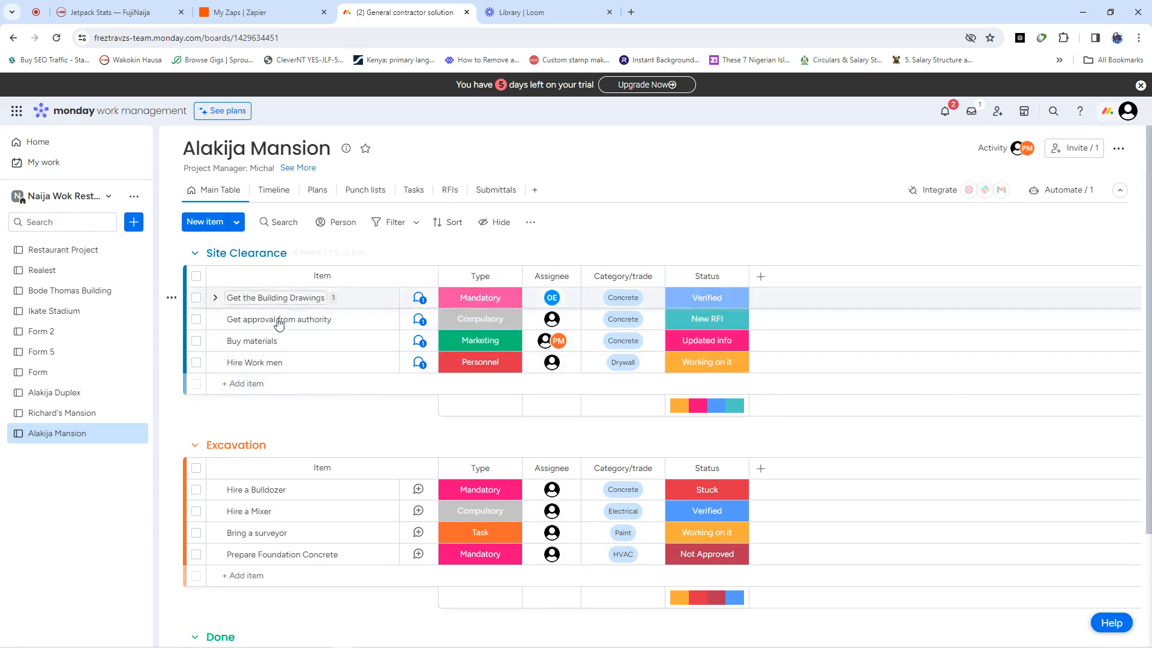
{"action": "scroll", "coordinate": [371, 363], "scroll_direction": "down", "scroll_amount": 3}
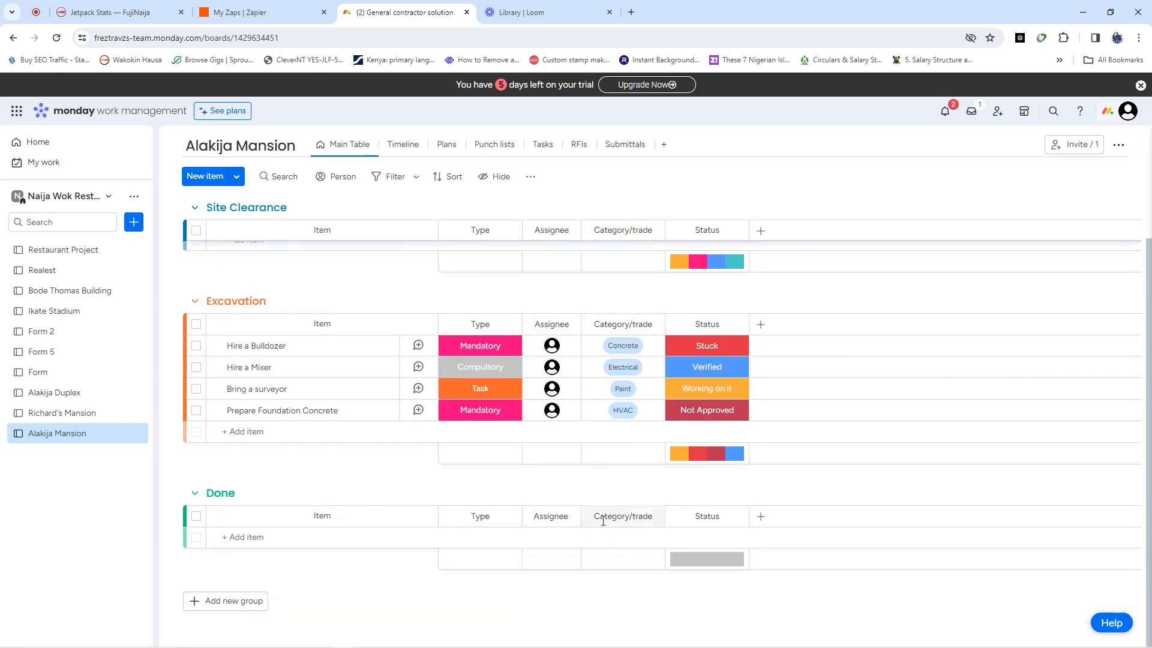
{"action": "scroll", "coordinate": [723, 495], "scroll_direction": "up", "scroll_amount": 3}
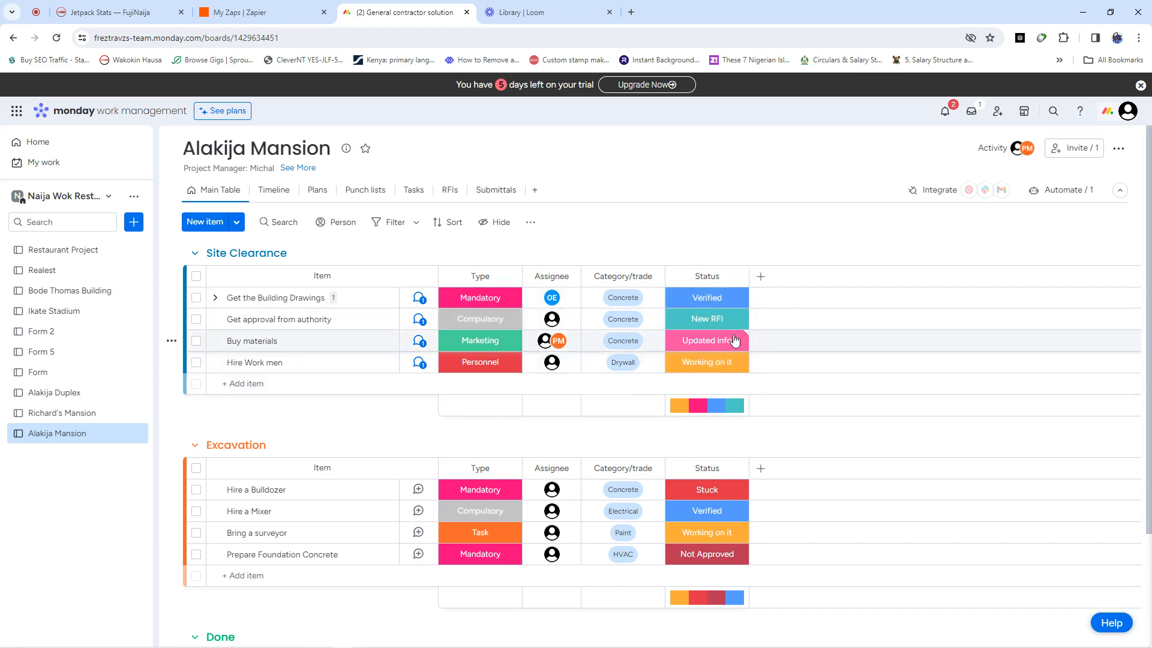
{"action": "left_click", "coordinate": [703, 365]}
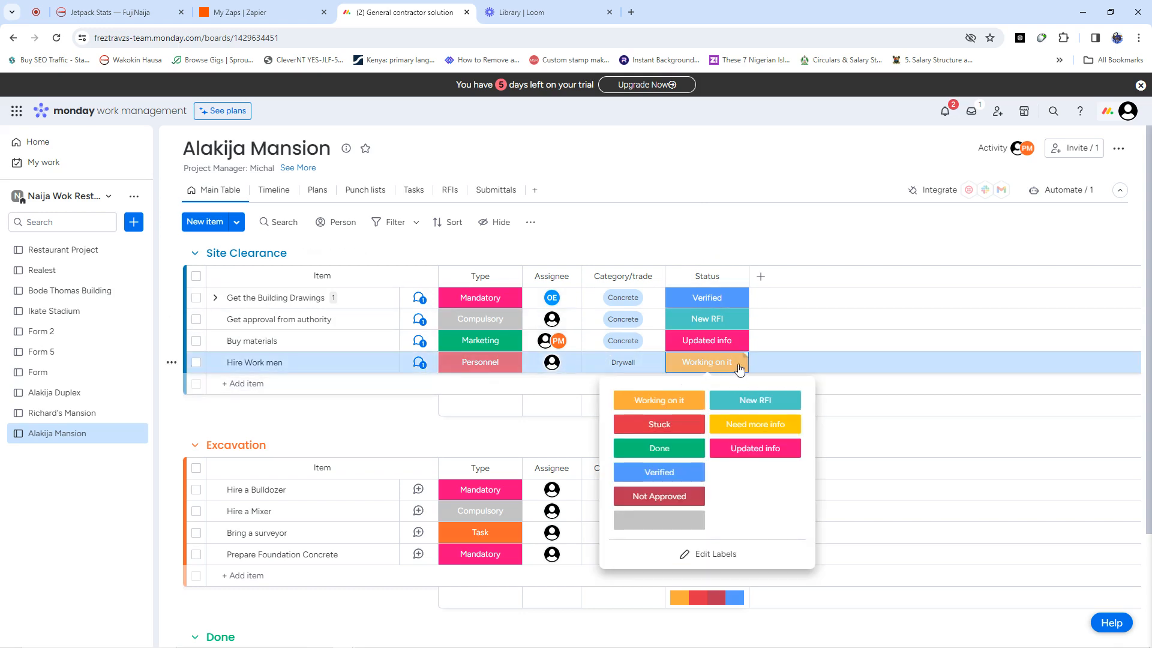
{"action": "left_click", "coordinate": [659, 450]}
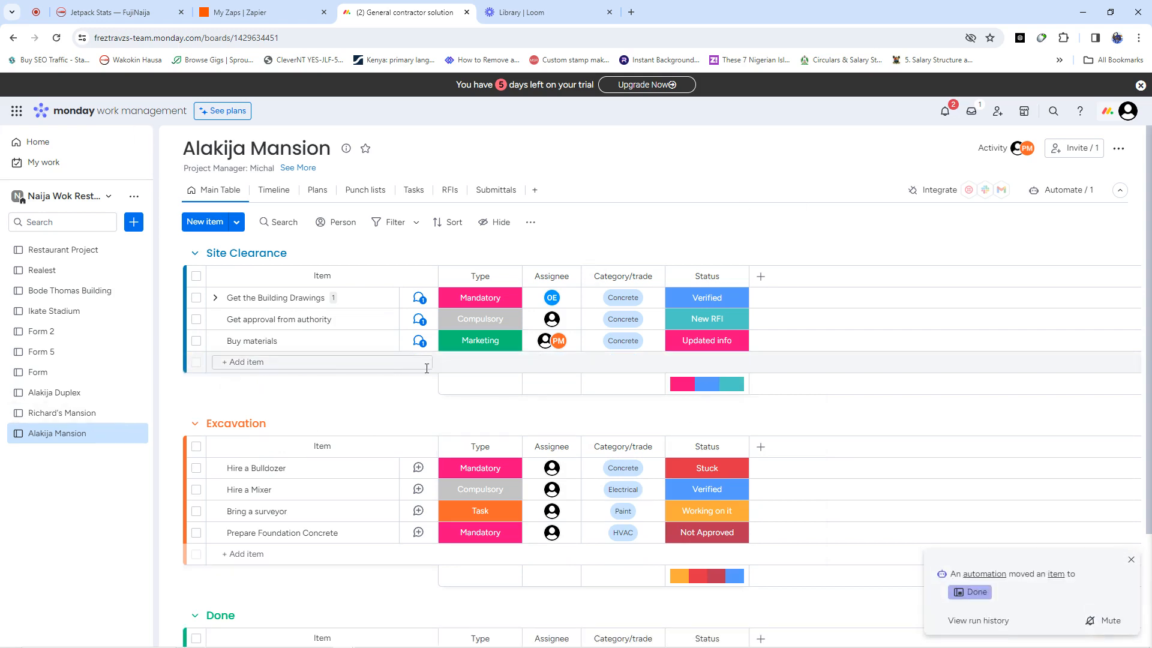
{"action": "scroll", "coordinate": [360, 384], "scroll_direction": "down", "scroll_amount": 3}
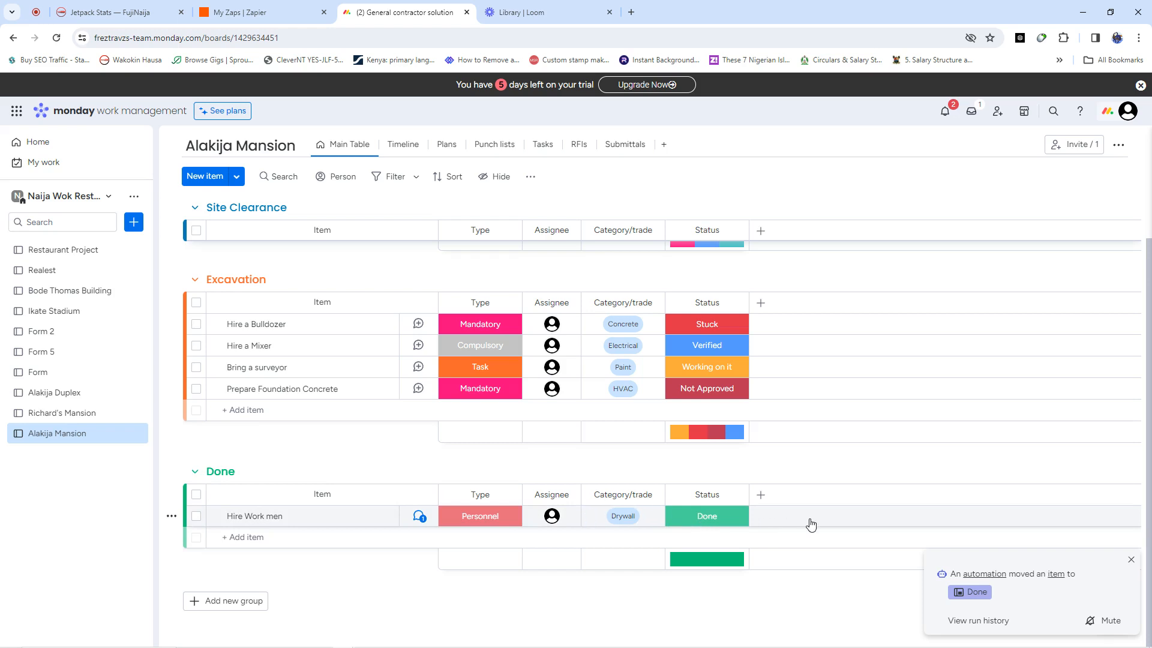
{"action": "scroll", "coordinate": [685, 482], "scroll_direction": "up", "scroll_amount": 3}
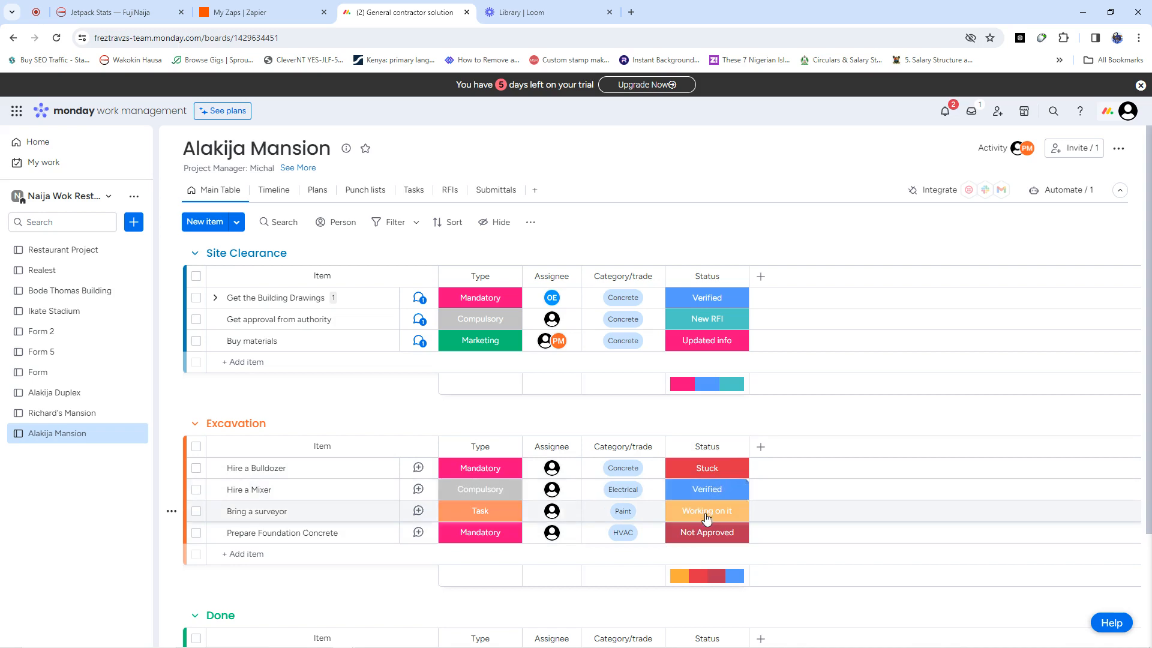
Set the Status of Buy materials in the Site Clearance group to Done and look over the Done group.
{"action": "left_click", "coordinate": [709, 345]}
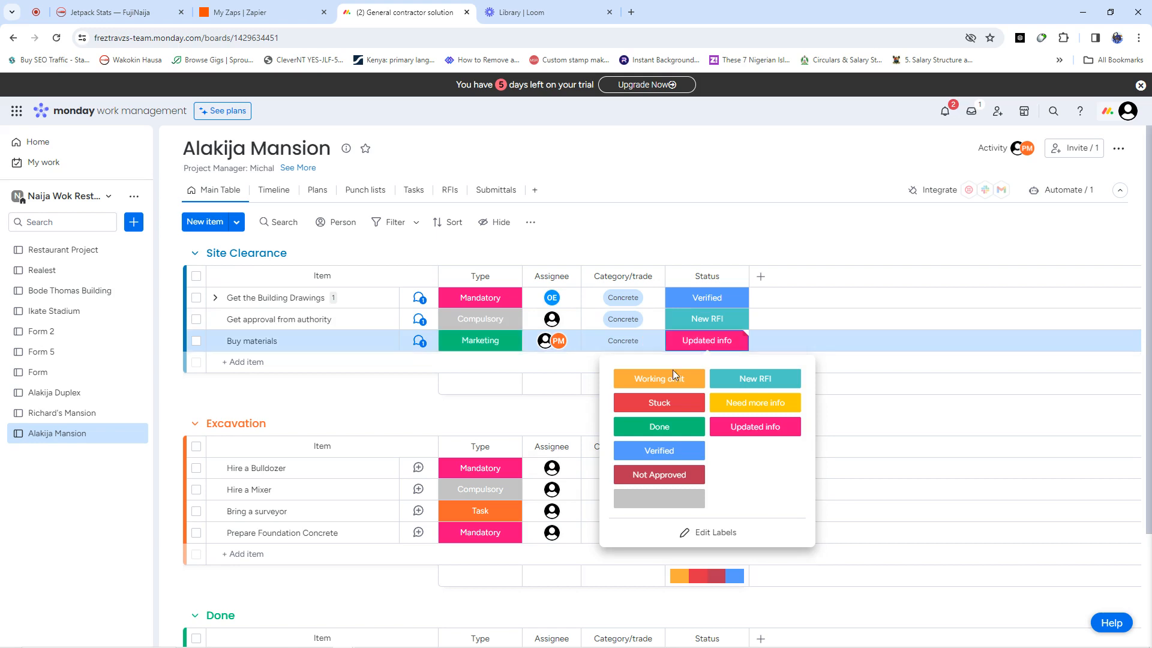
{"action": "left_click", "coordinate": [660, 426]}
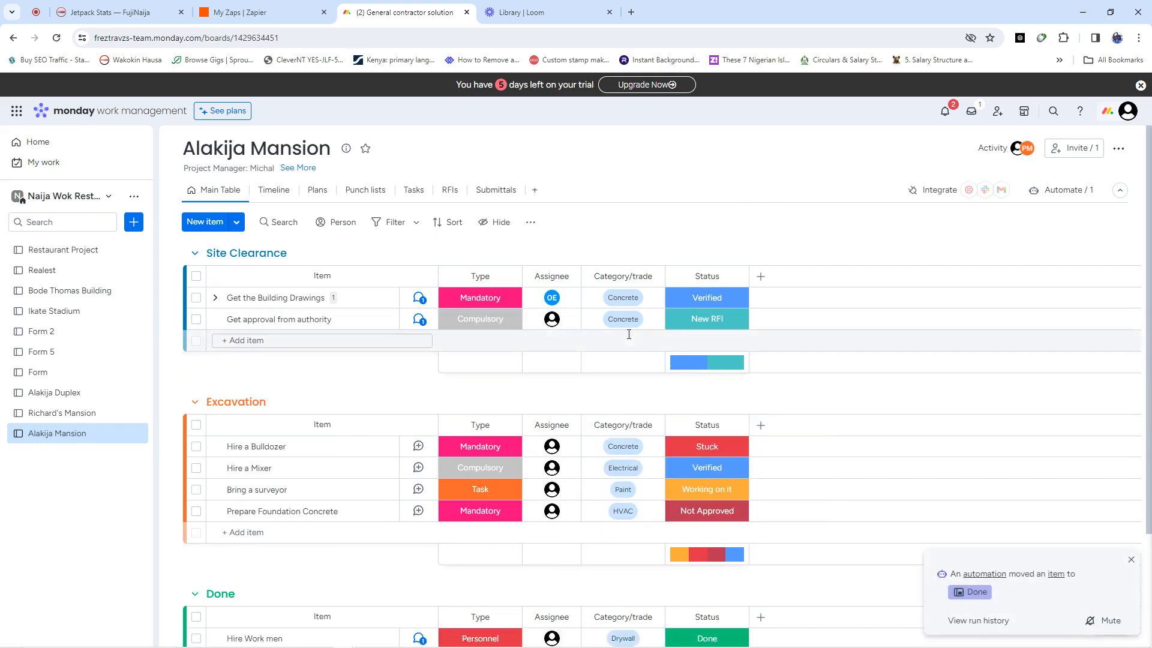
{"action": "scroll", "coordinate": [624, 399], "scroll_direction": "down", "scroll_amount": 2}
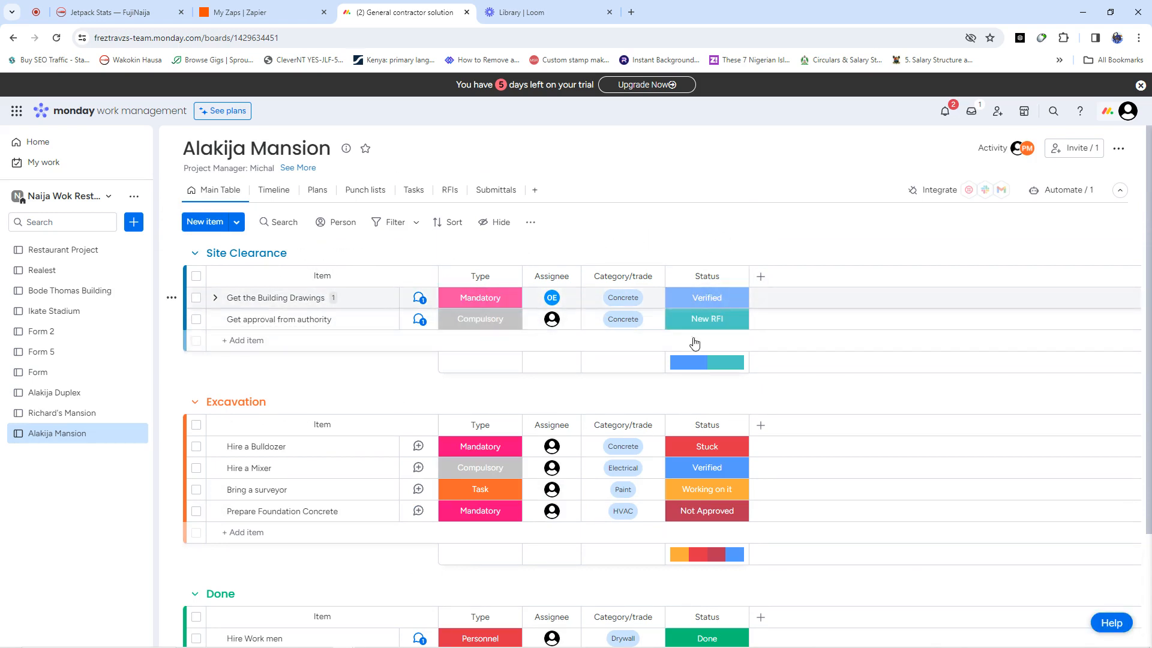
{"action": "scroll", "coordinate": [569, 474], "scroll_direction": "down", "scroll_amount": 3}
{"action": "scroll", "coordinate": [695, 466], "scroll_direction": "up", "scroll_amount": 3}
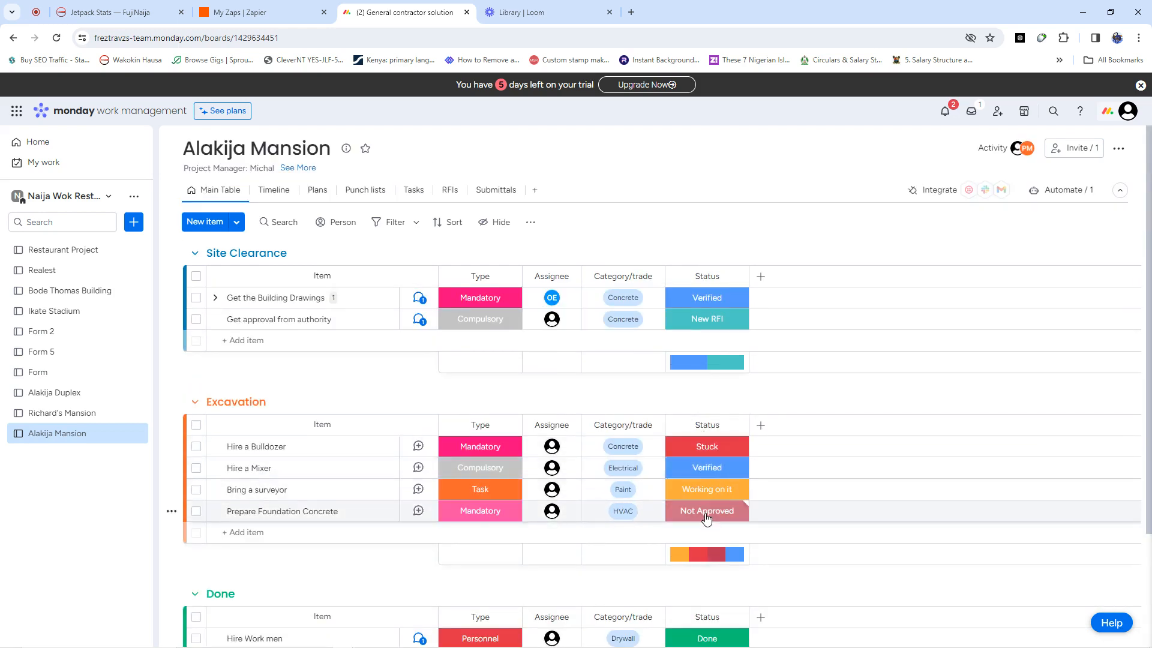
Set the Status of Prepare Foundation Concrete in the Excavation group to Done and review the Done group's items.
{"action": "left_click", "coordinate": [705, 512]}
{"action": "left_click", "coordinate": [665, 377]}
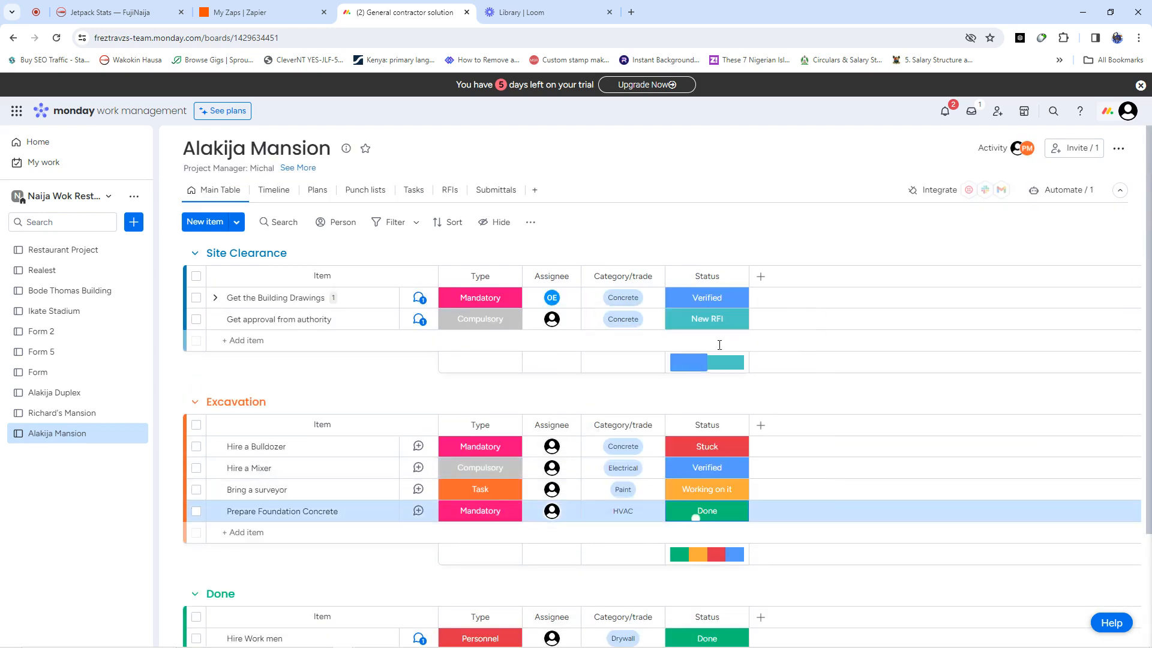
{"action": "scroll", "coordinate": [834, 294], "scroll_direction": "down", "scroll_amount": 3}
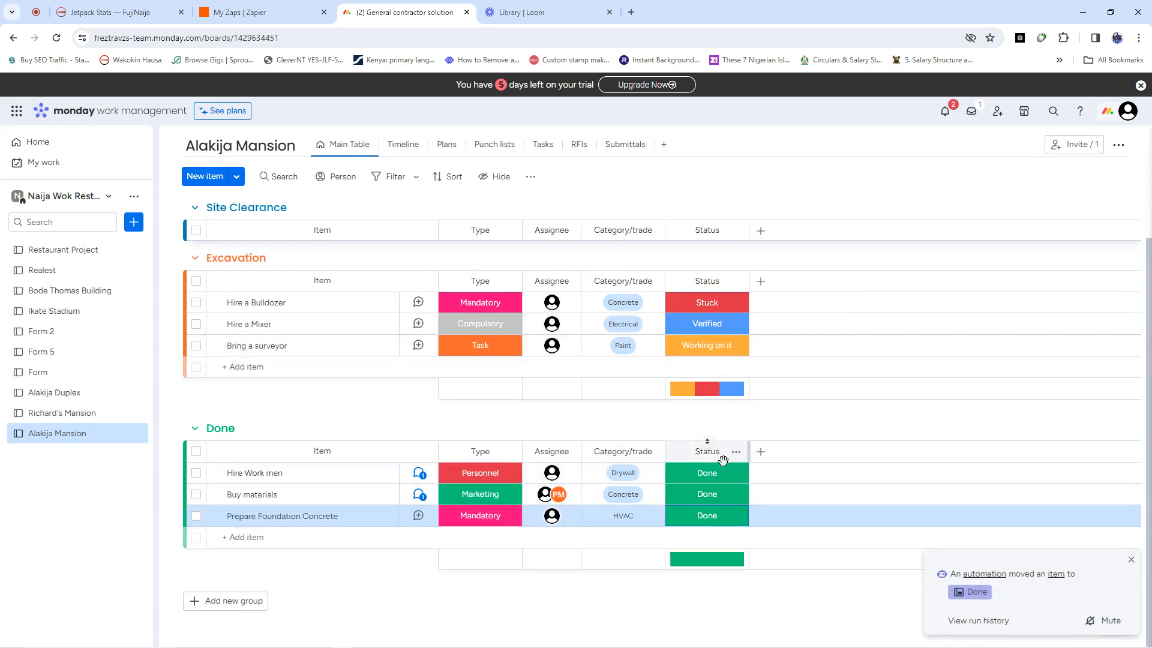
{"action": "scroll", "coordinate": [707, 458], "scroll_direction": "up", "scroll_amount": 3}
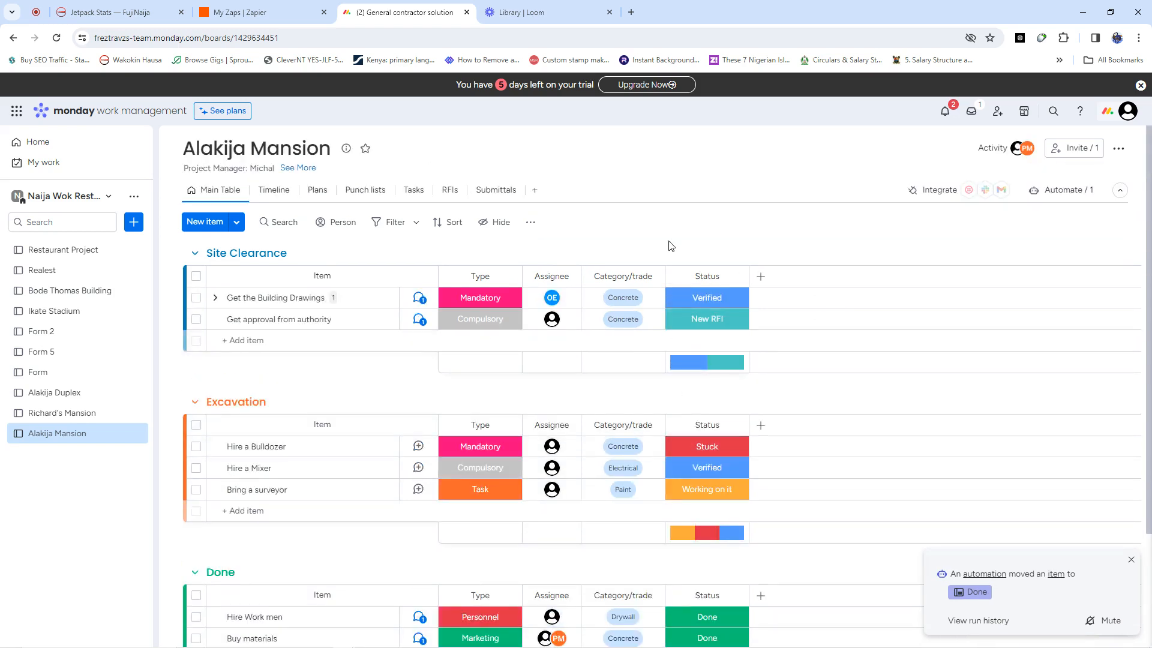
{"action": "scroll", "coordinate": [547, 509], "scroll_direction": "down", "scroll_amount": 3}
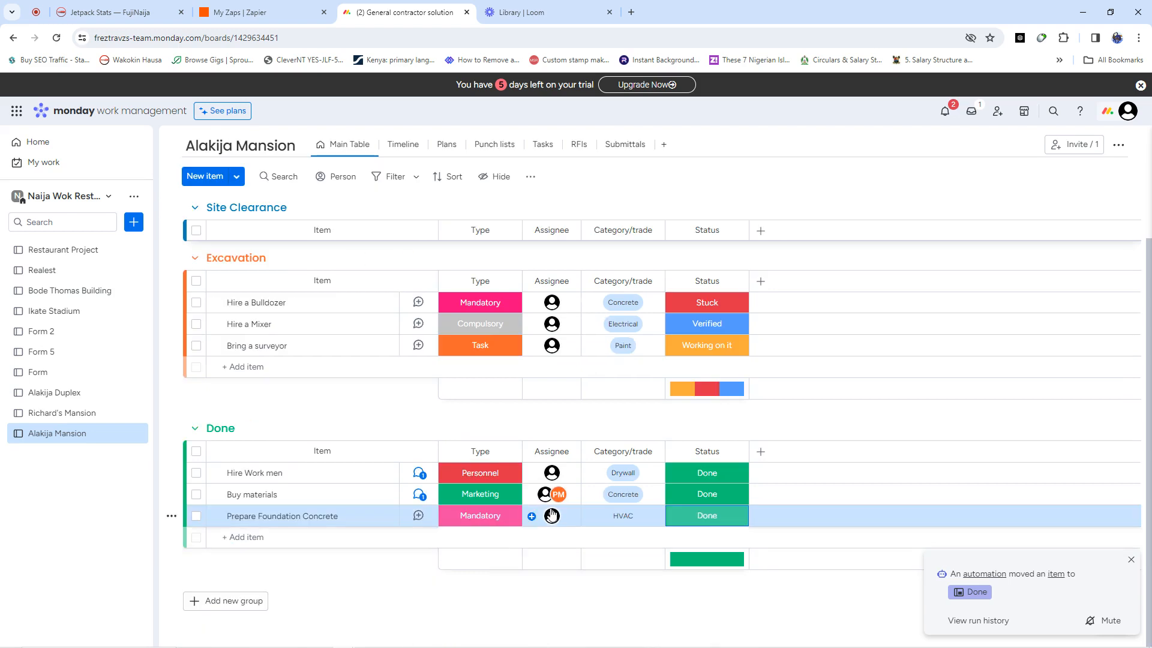
{"action": "scroll", "coordinate": [551, 515], "scroll_direction": "up", "scroll_amount": 3}
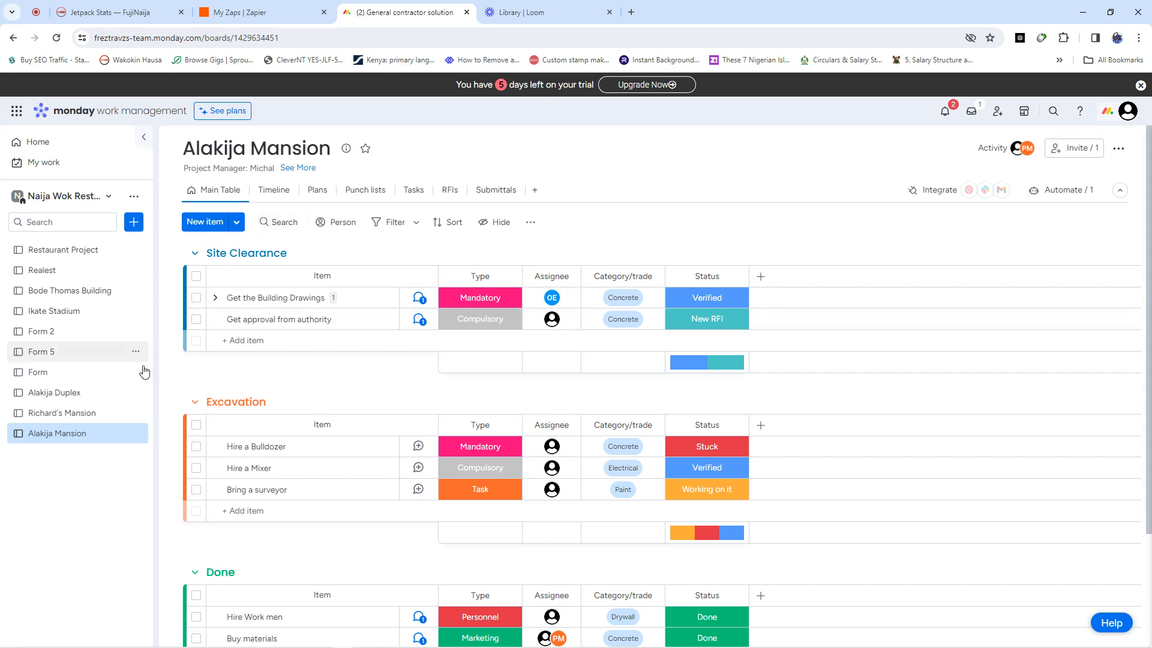
Open the Form 5 board and look over its incoming responses in the Main Table view.
{"action": "left_click", "coordinate": [40, 355]}
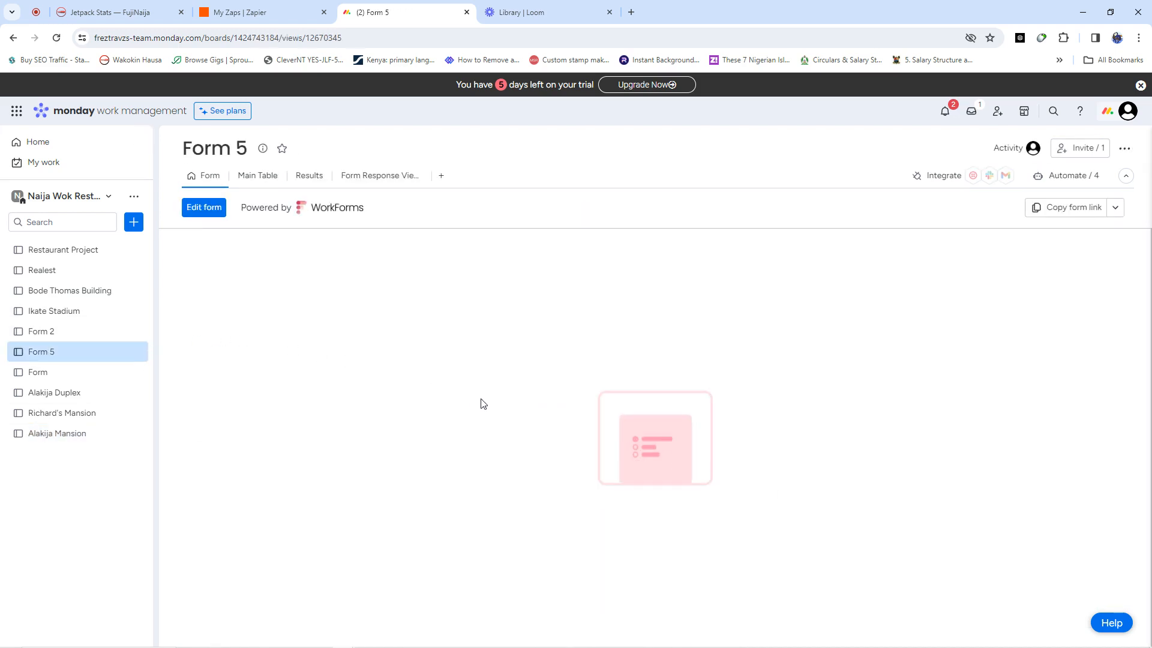
{"action": "left_click", "coordinate": [253, 178]}
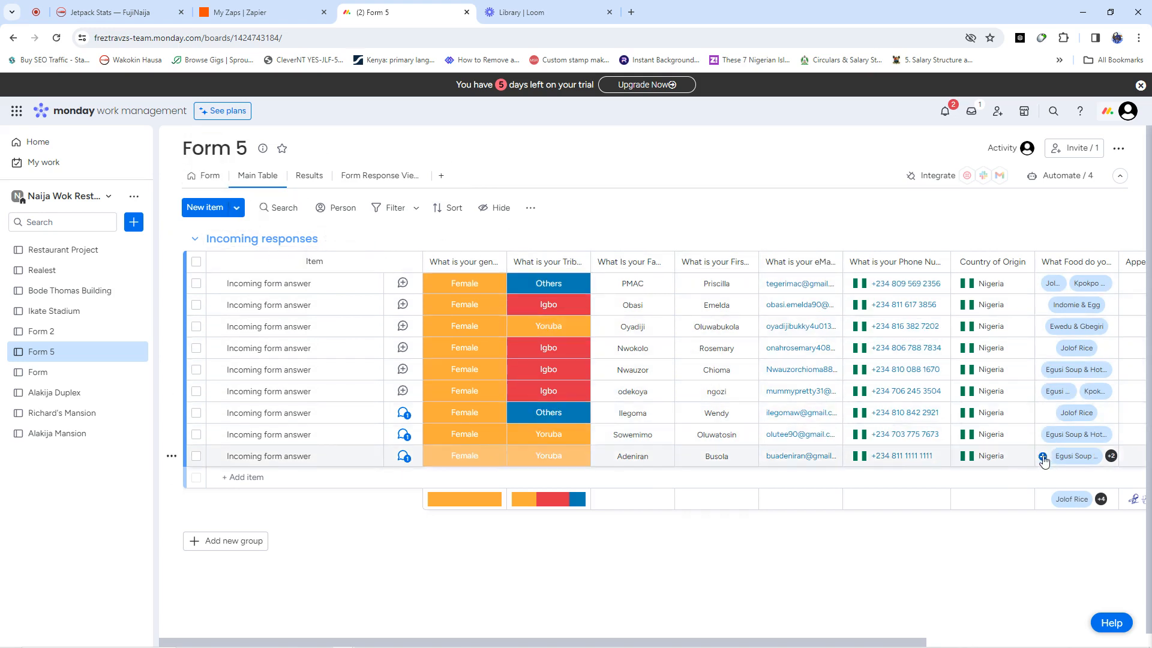
Return to Form 5's form view and read through the Recruitment Form's questions, from the family name down to the Shawarma description.
{"action": "right_click", "coordinate": [193, 177]}
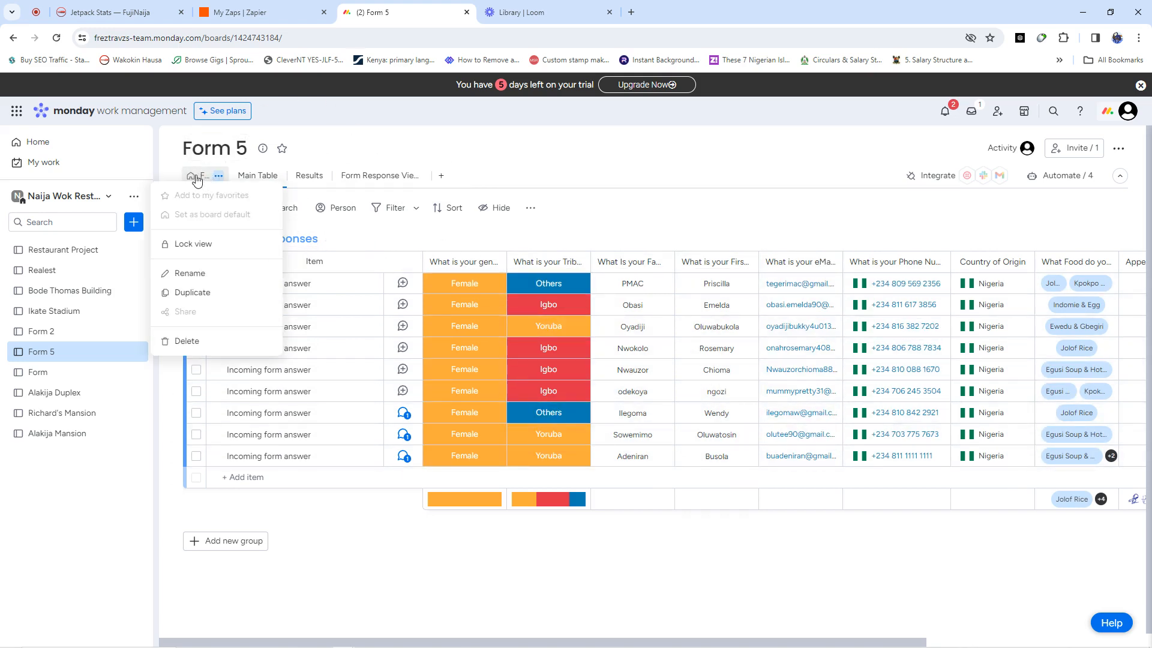
{"action": "left_click", "coordinate": [196, 178]}
{"action": "scroll", "coordinate": [600, 372], "scroll_direction": "down", "scroll_amount": 10}
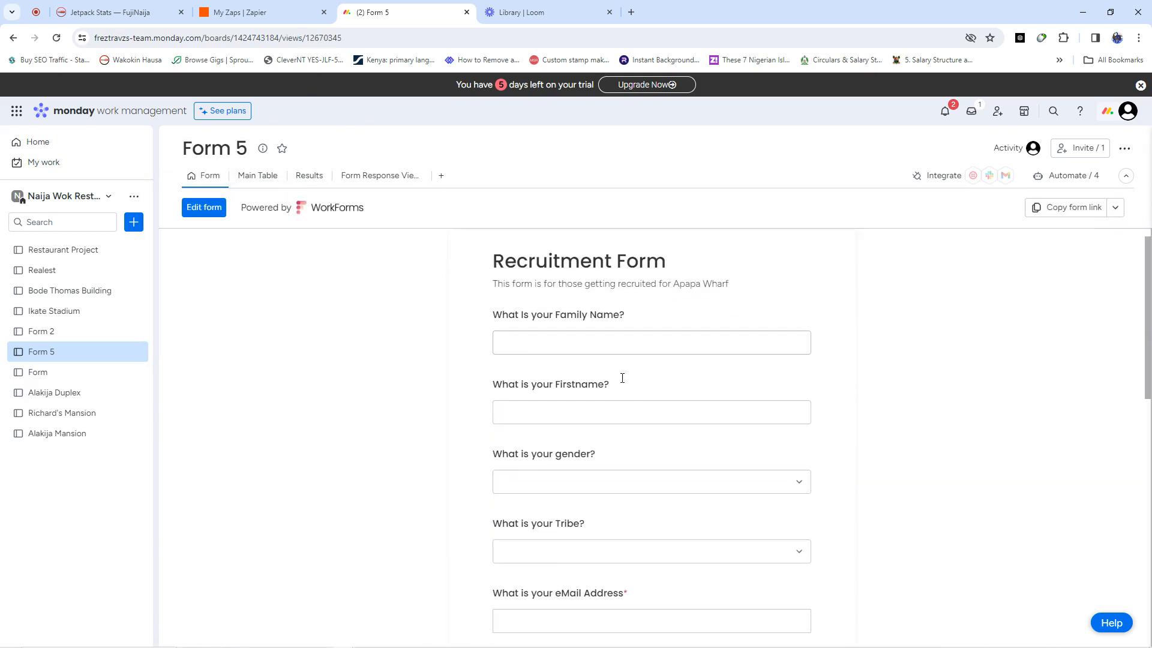
{"action": "scroll", "coordinate": [642, 424], "scroll_direction": "up", "scroll_amount": 15}
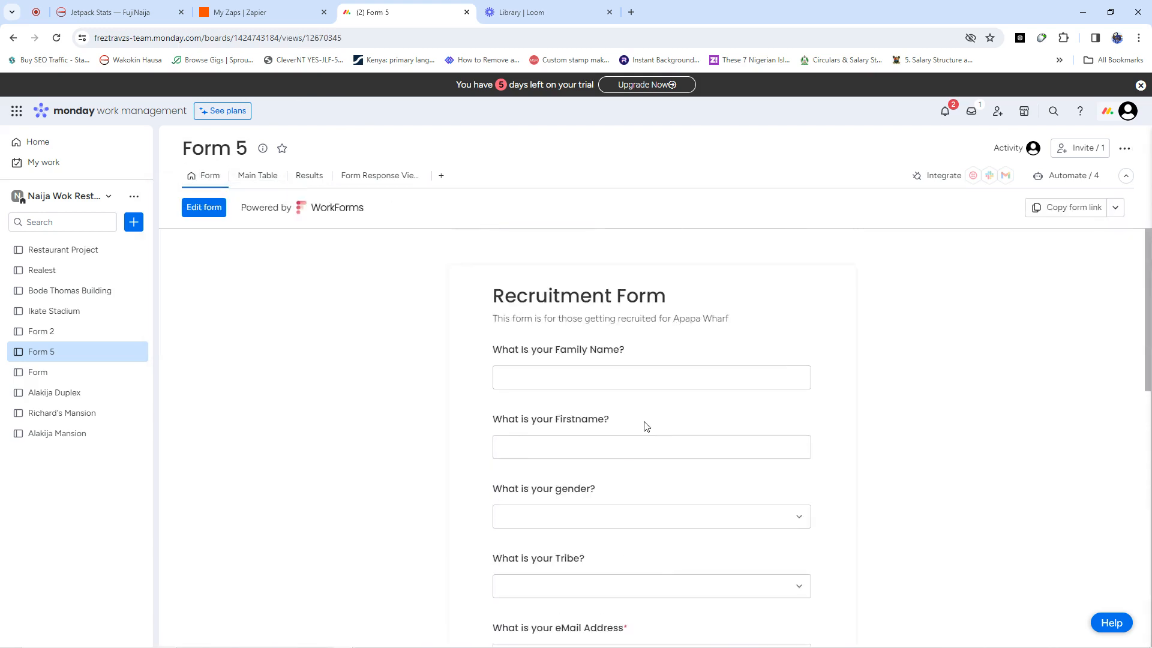
{"action": "scroll", "coordinate": [797, 366], "scroll_direction": "down", "scroll_amount": 10}
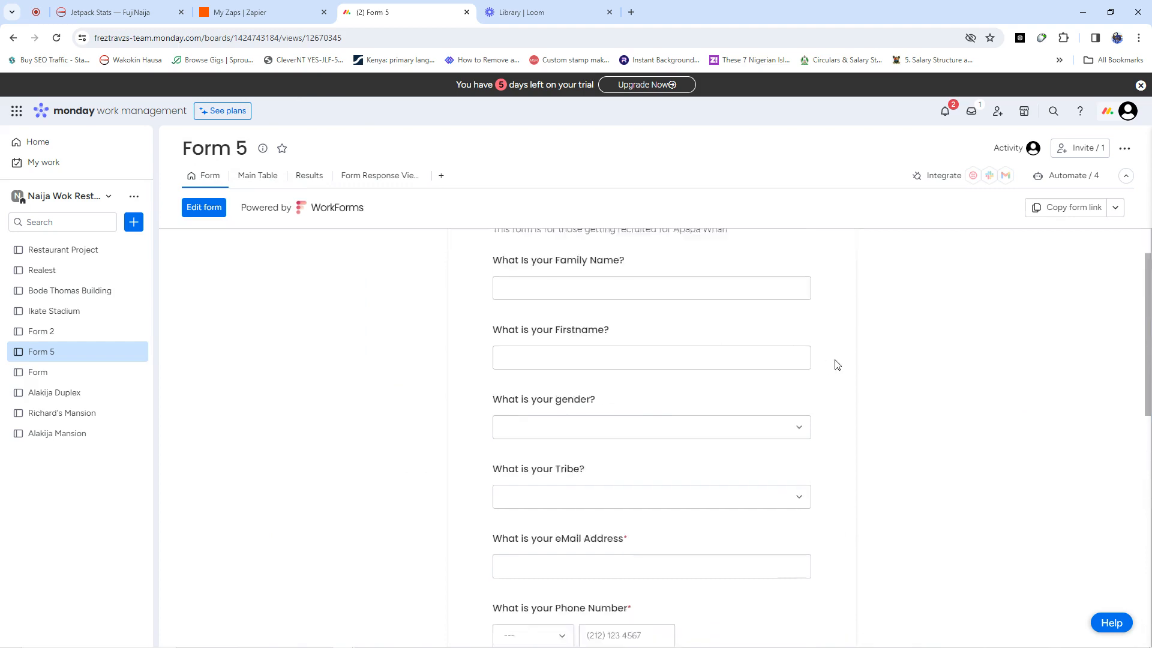
{"action": "scroll", "coordinate": [783, 429], "scroll_direction": "up", "scroll_amount": 15}
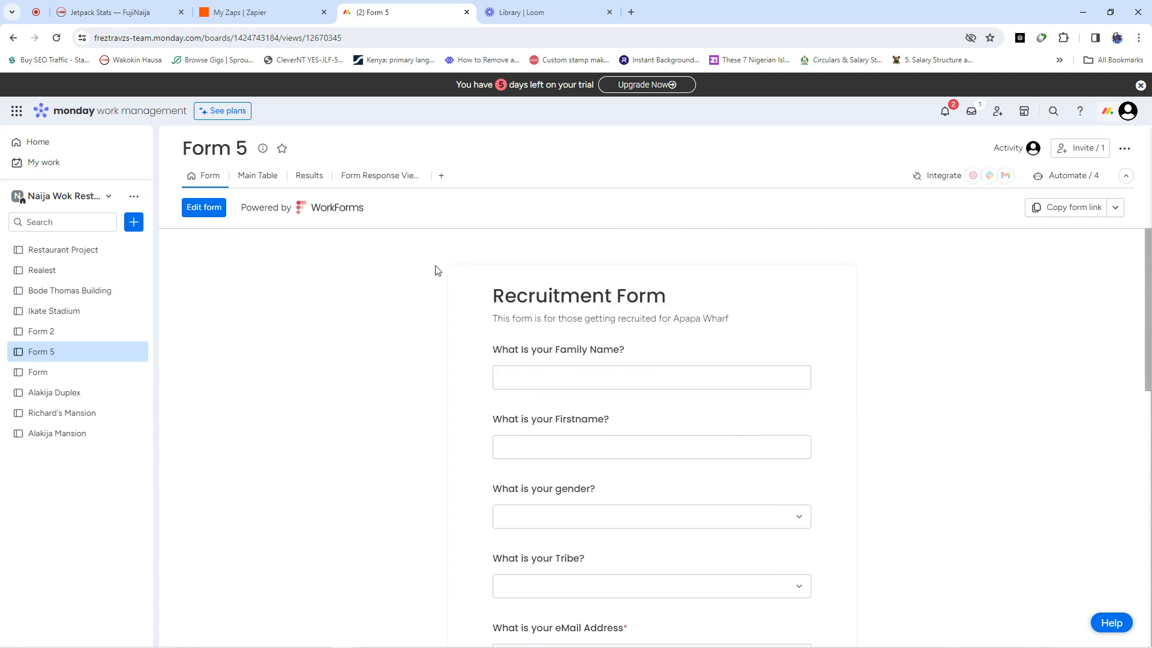
{"action": "scroll", "coordinate": [501, 367], "scroll_direction": "down", "scroll_amount": 10}
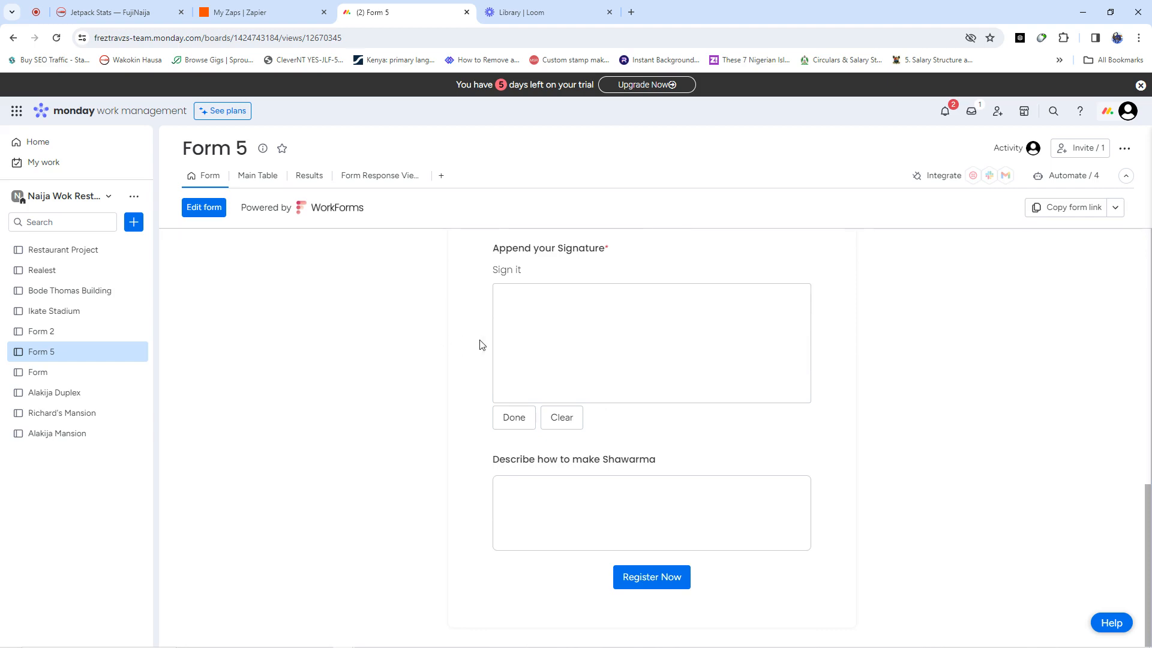
{"action": "scroll", "coordinate": [480, 322], "scroll_direction": "up", "scroll_amount": 10}
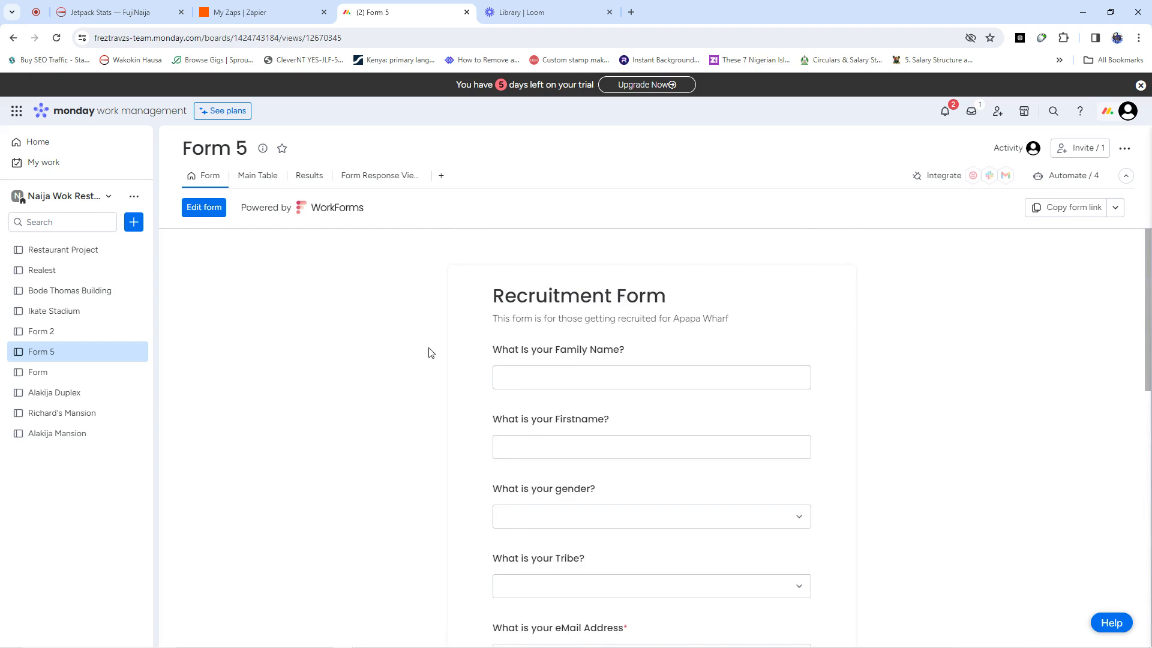
{"action": "scroll", "coordinate": [607, 349], "scroll_direction": "down", "scroll_amount": 10}
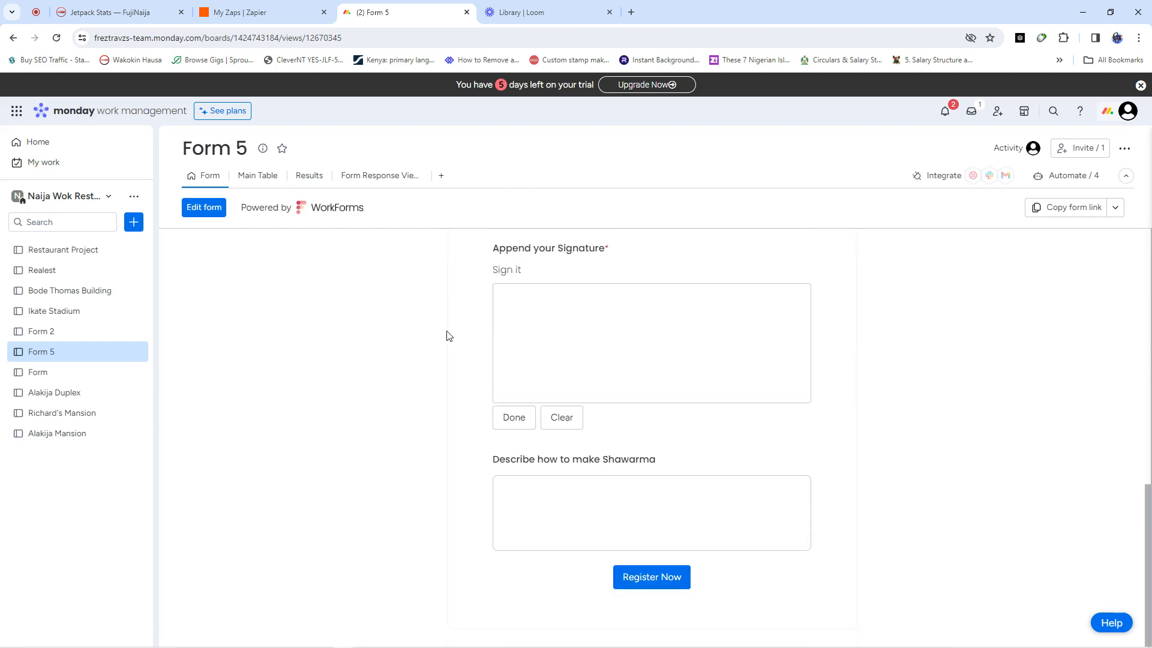
{"action": "scroll", "coordinate": [434, 358], "scroll_direction": "up", "scroll_amount": 10}
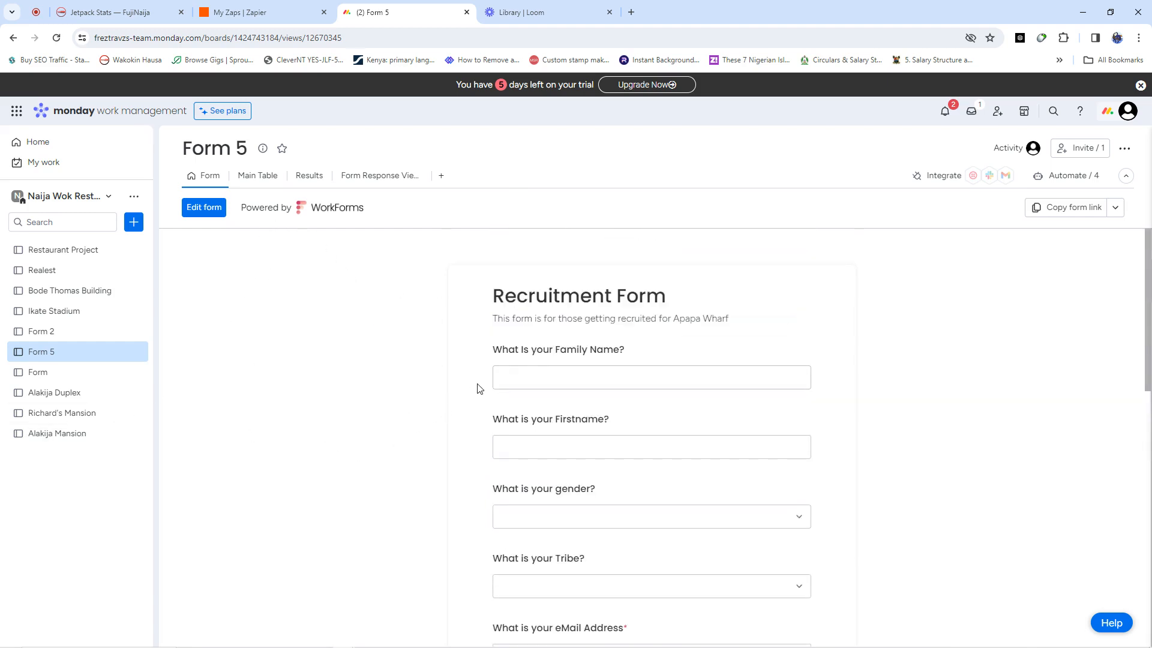
{"action": "scroll", "coordinate": [479, 388], "scroll_direction": "down", "scroll_amount": 10}
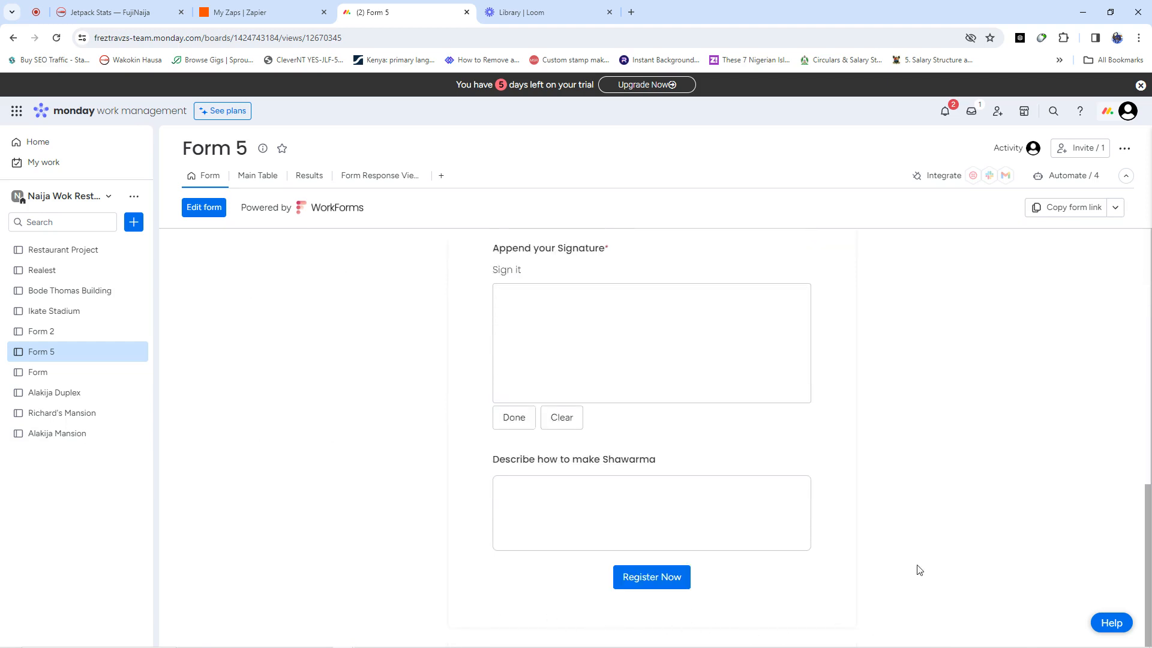
{"action": "scroll", "coordinate": [733, 410], "scroll_direction": "up", "scroll_amount": 10}
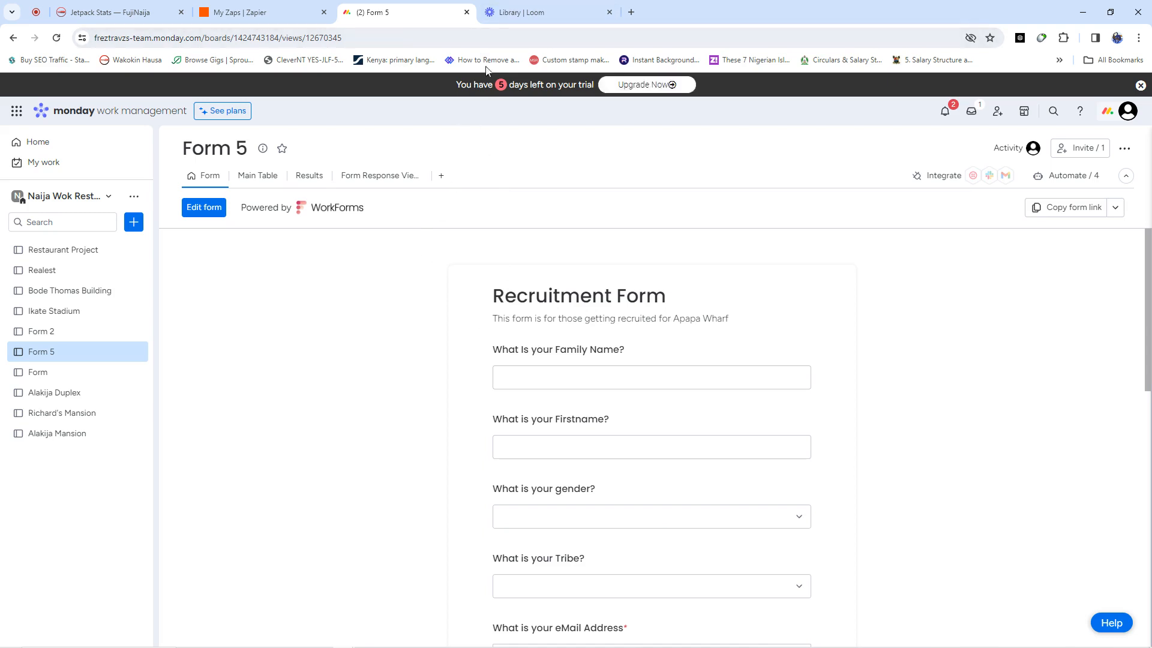
{"action": "left_click", "coordinate": [495, 6]}
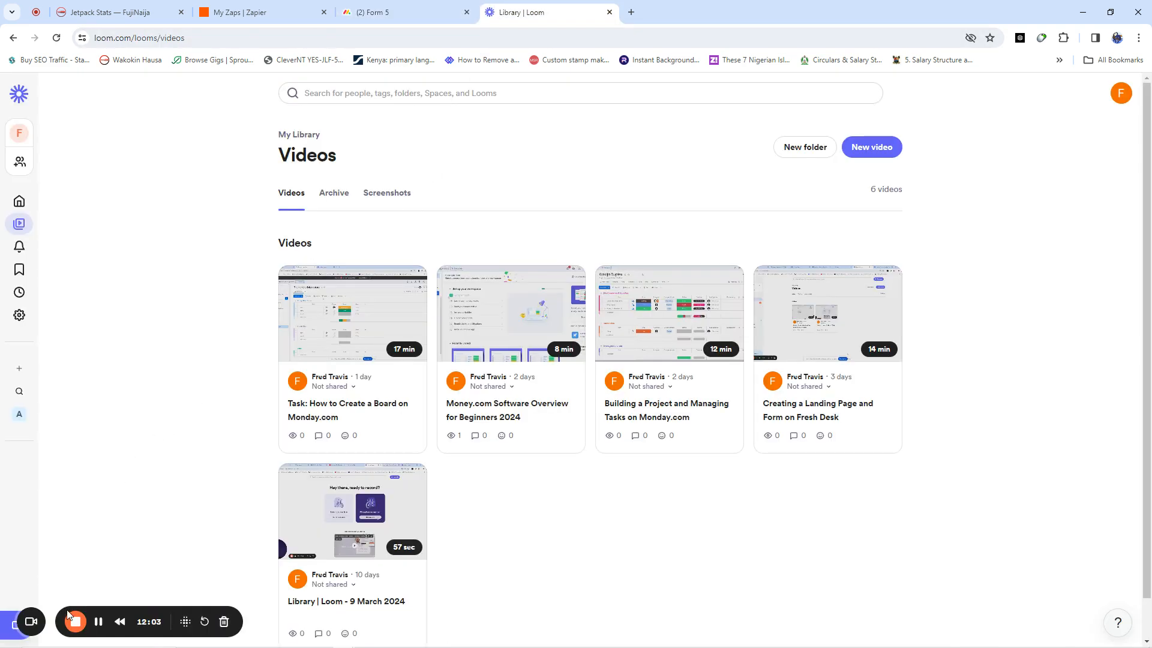